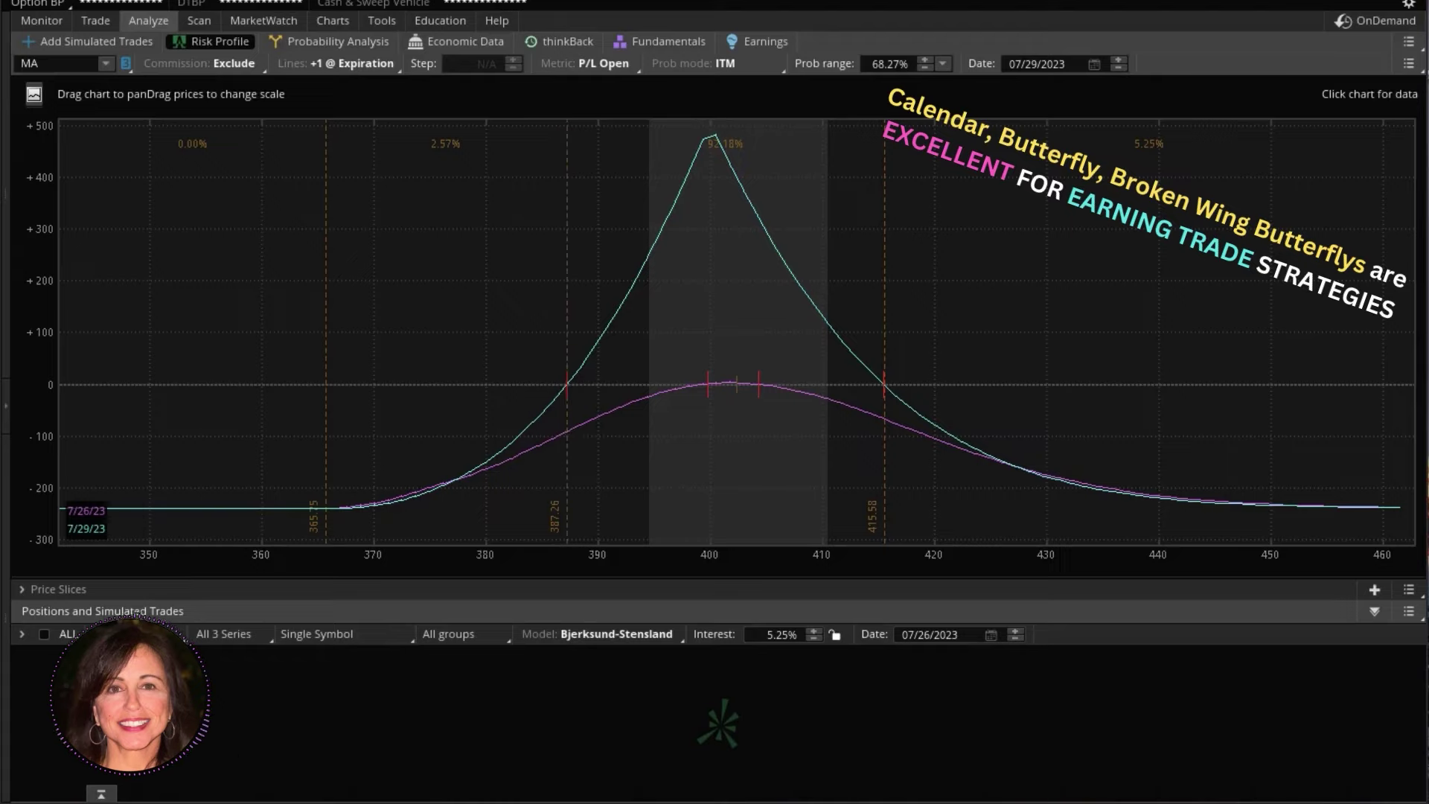
- Create a closing order selling -1 MA 18 AUG/28 JUL 400 put calendar at 2.42 limit credit
click(23, 635)
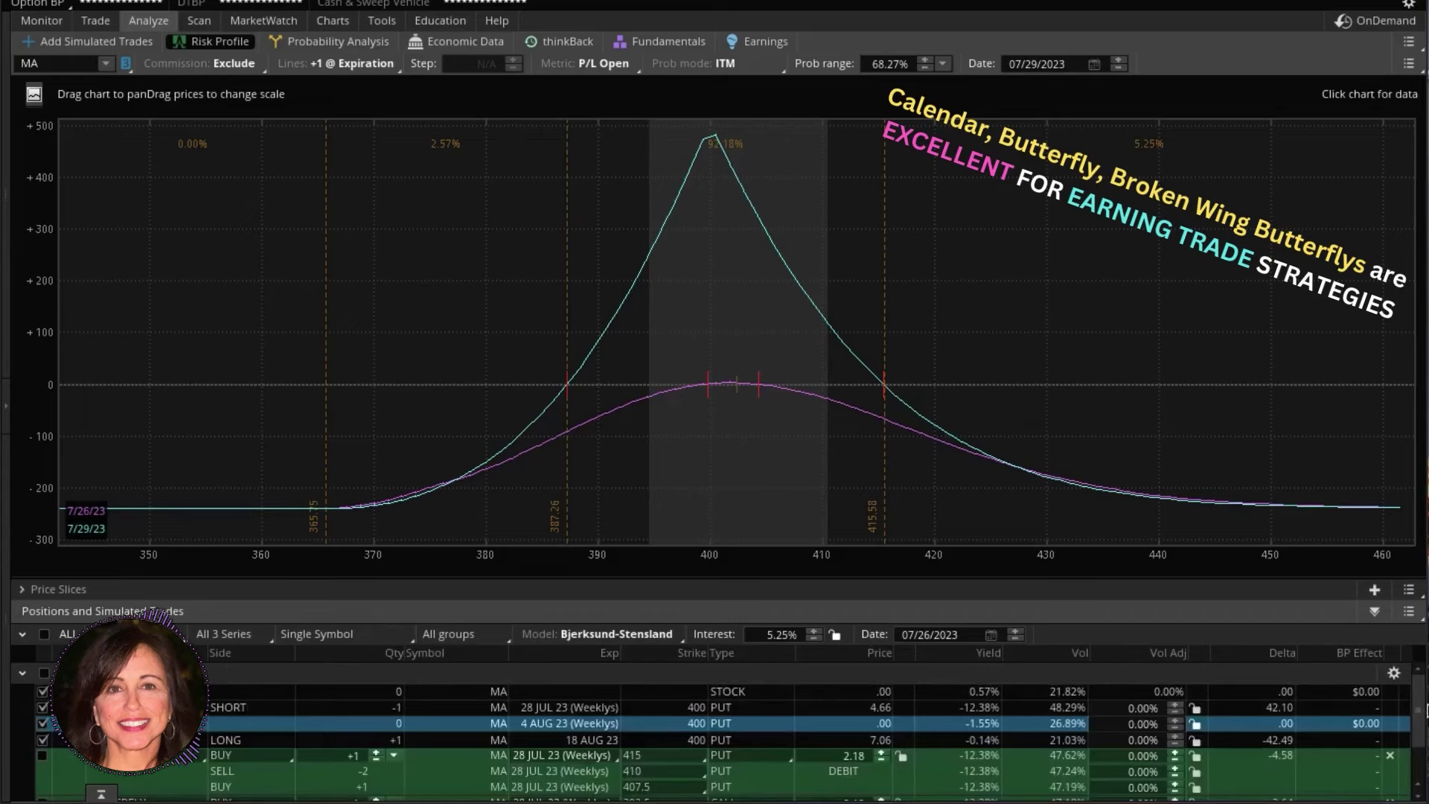
drag(1405, 705, 1406, 747)
right_click(1405, 745)
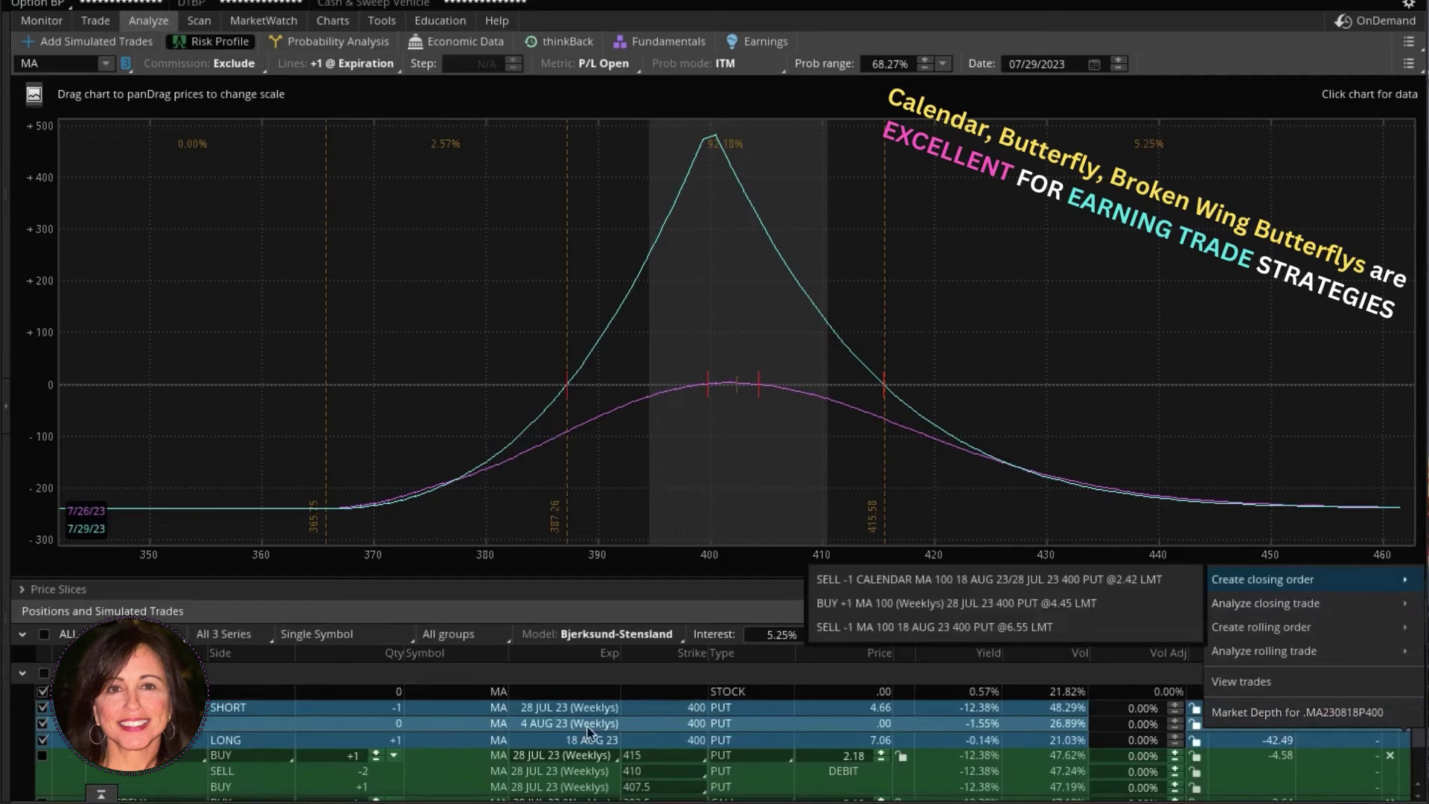
mouse_move(1266, 579)
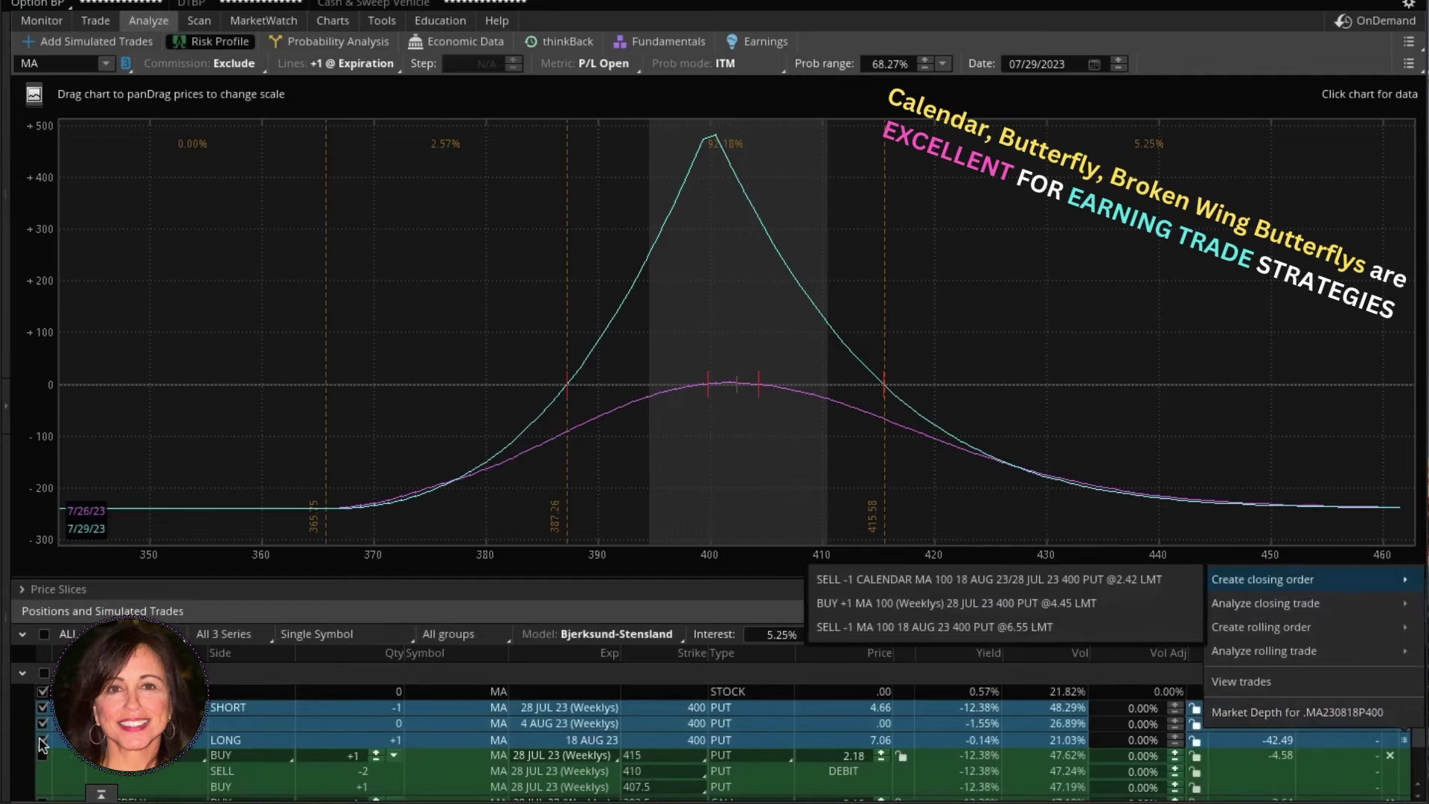
click(932, 581)
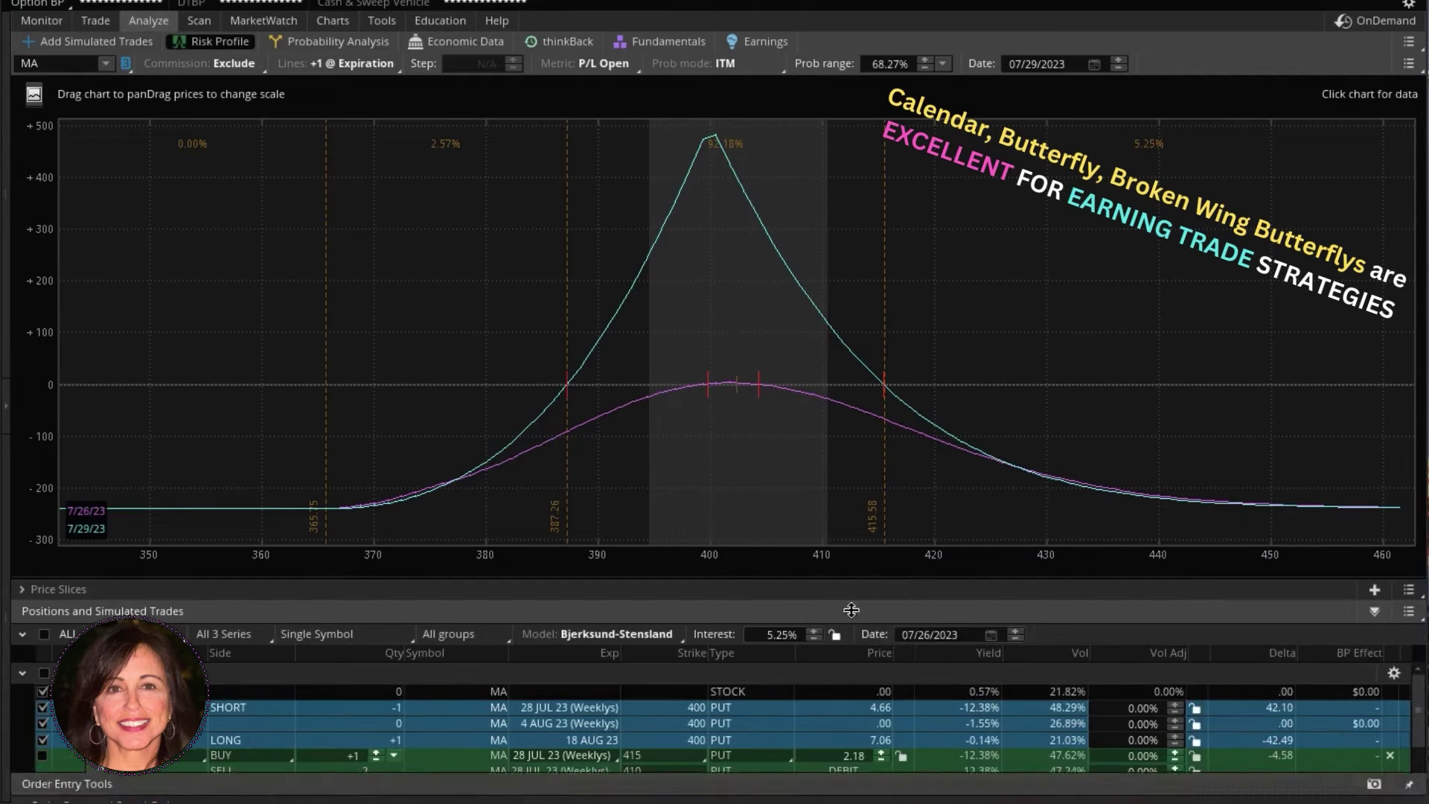
- Collapse the positions list and read breakevens 387.26 and 415.58 on the risk profile
click(28, 519)
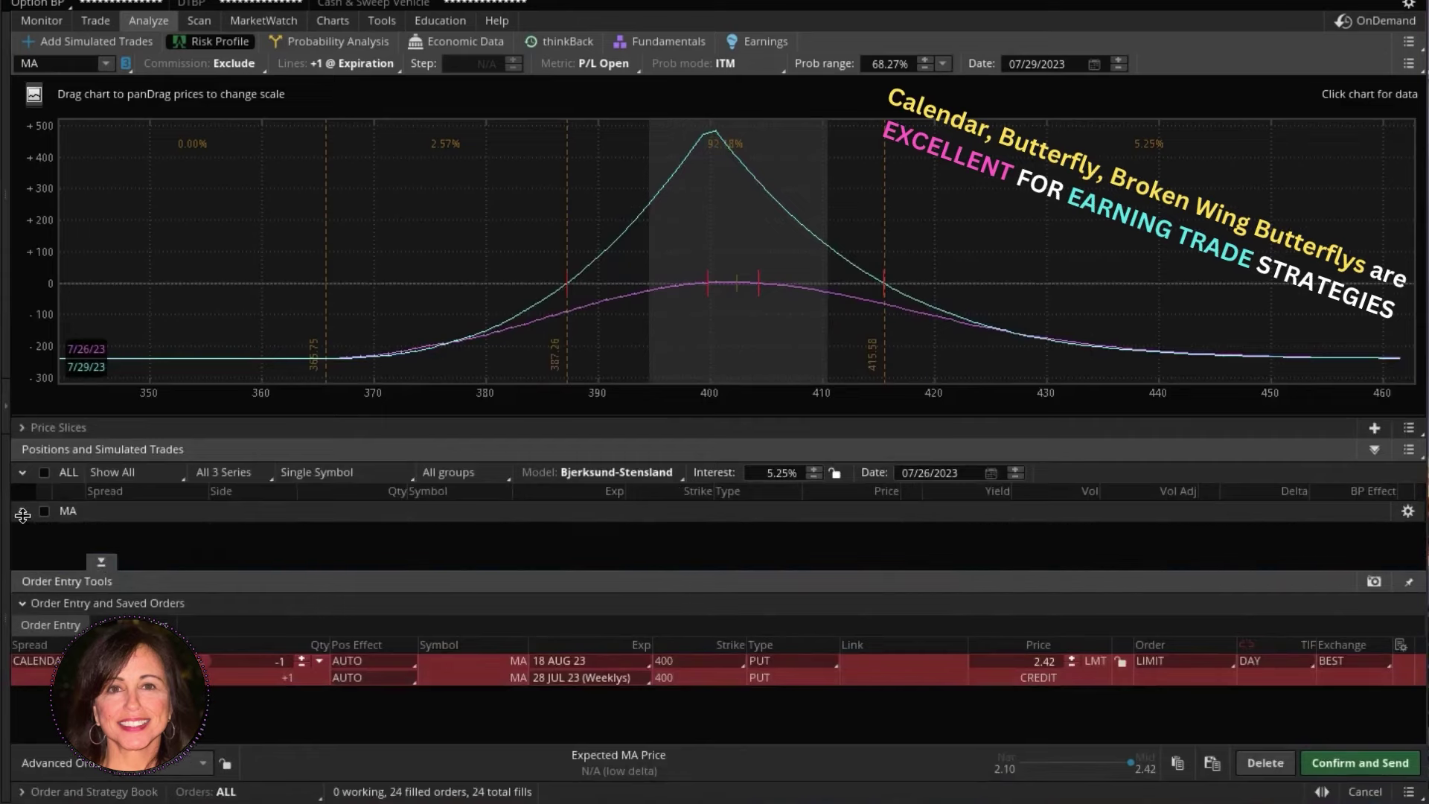
click(22, 472)
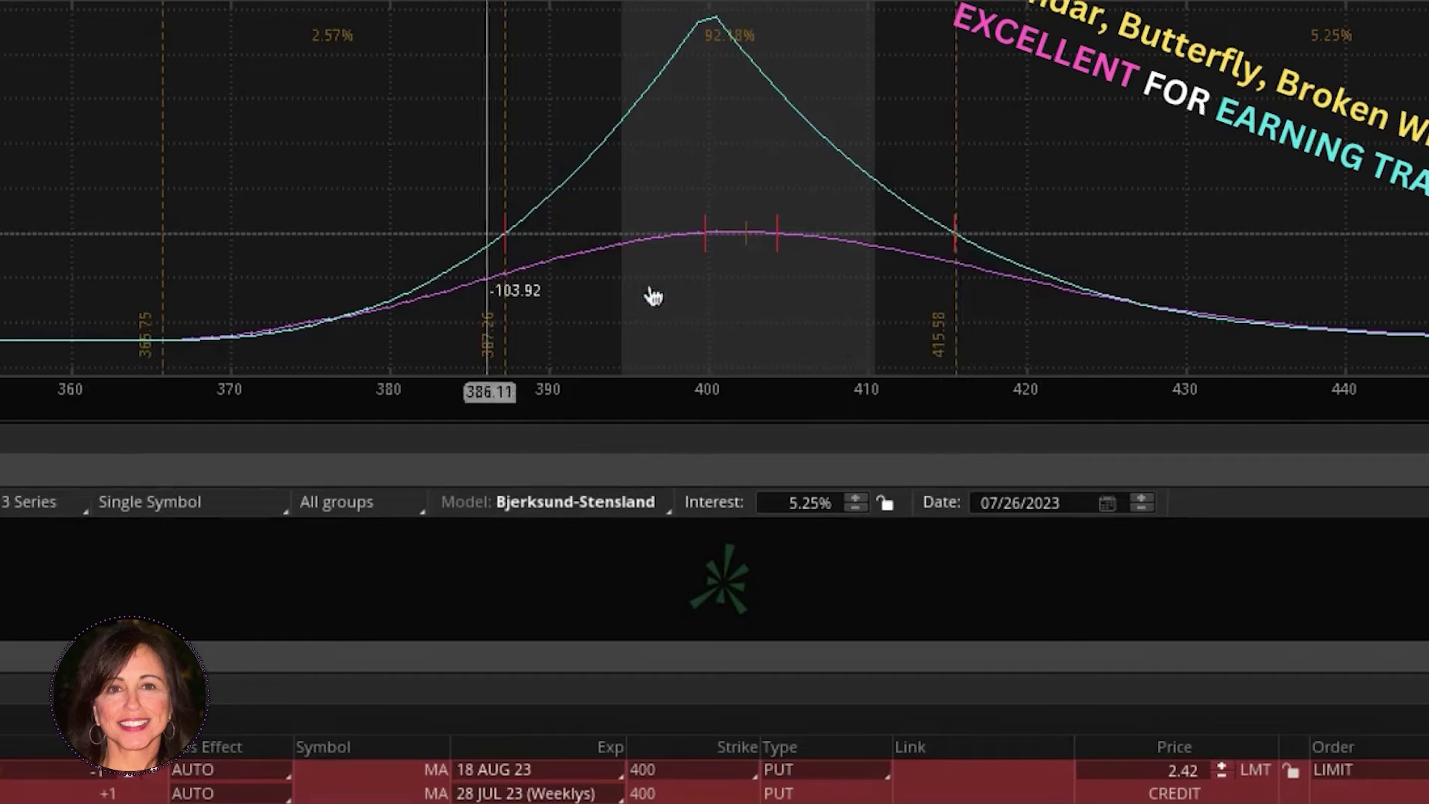
click(505, 228)
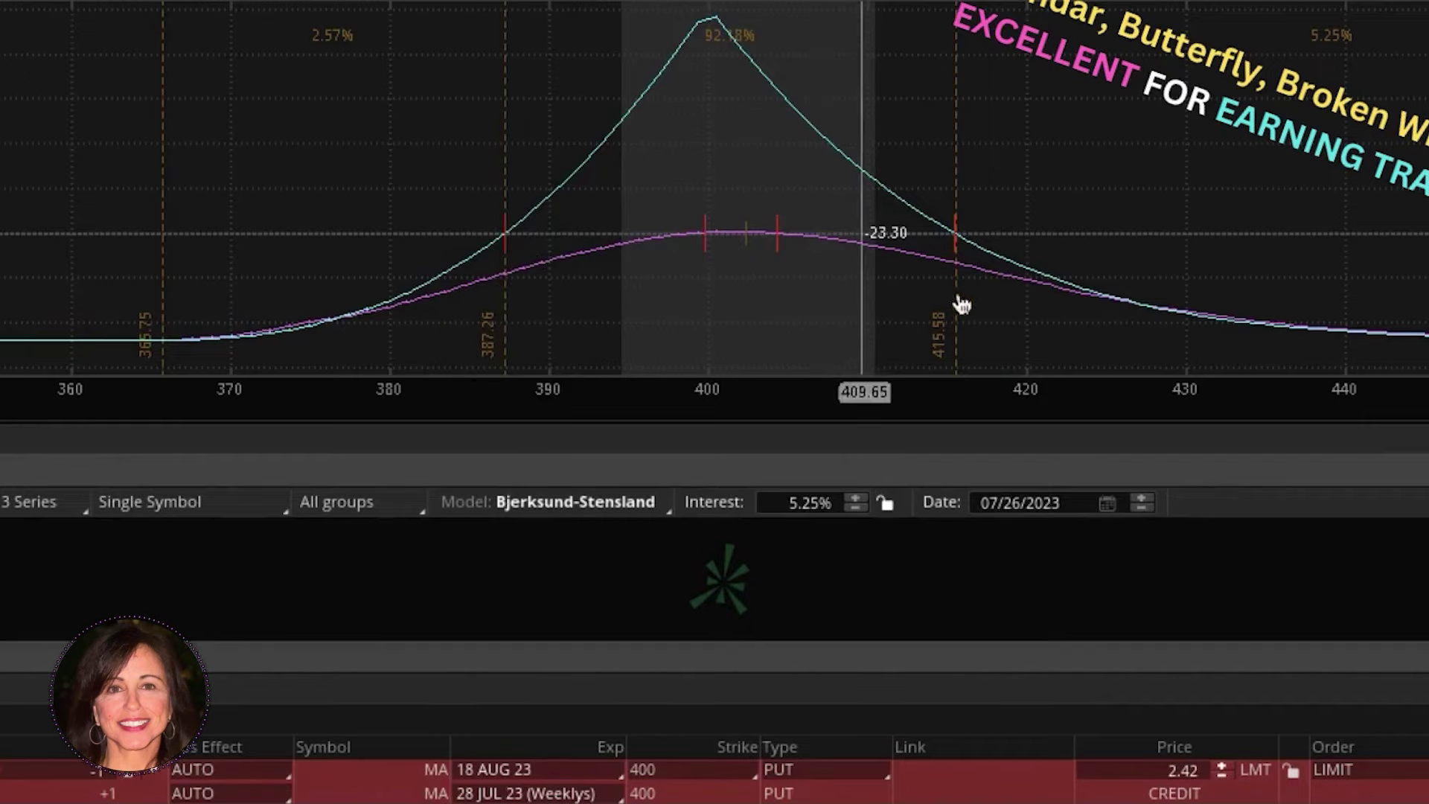
click(955, 248)
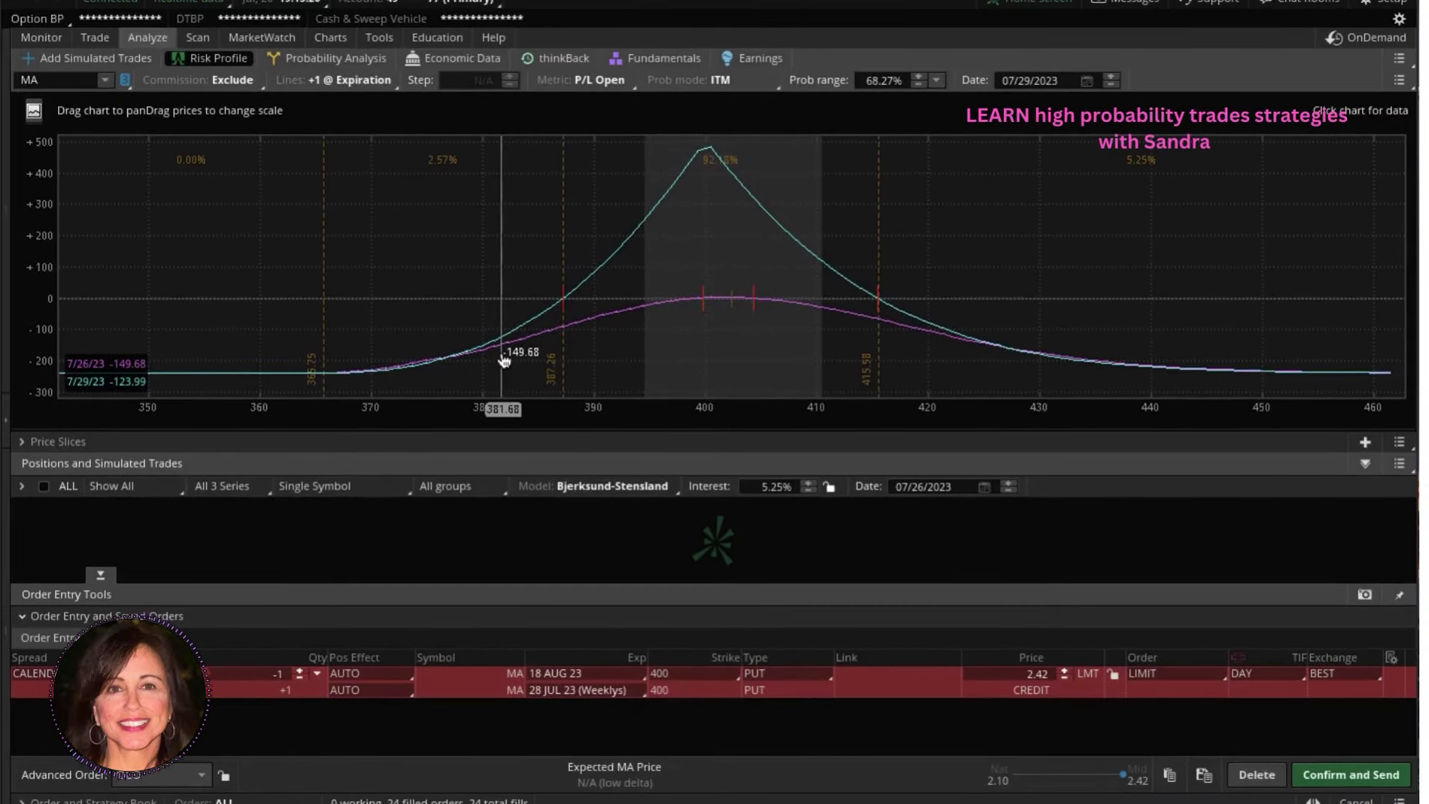
- Open Order Rules for the calendar sell order and add a submit condition row with symbol MA
click(1394, 675)
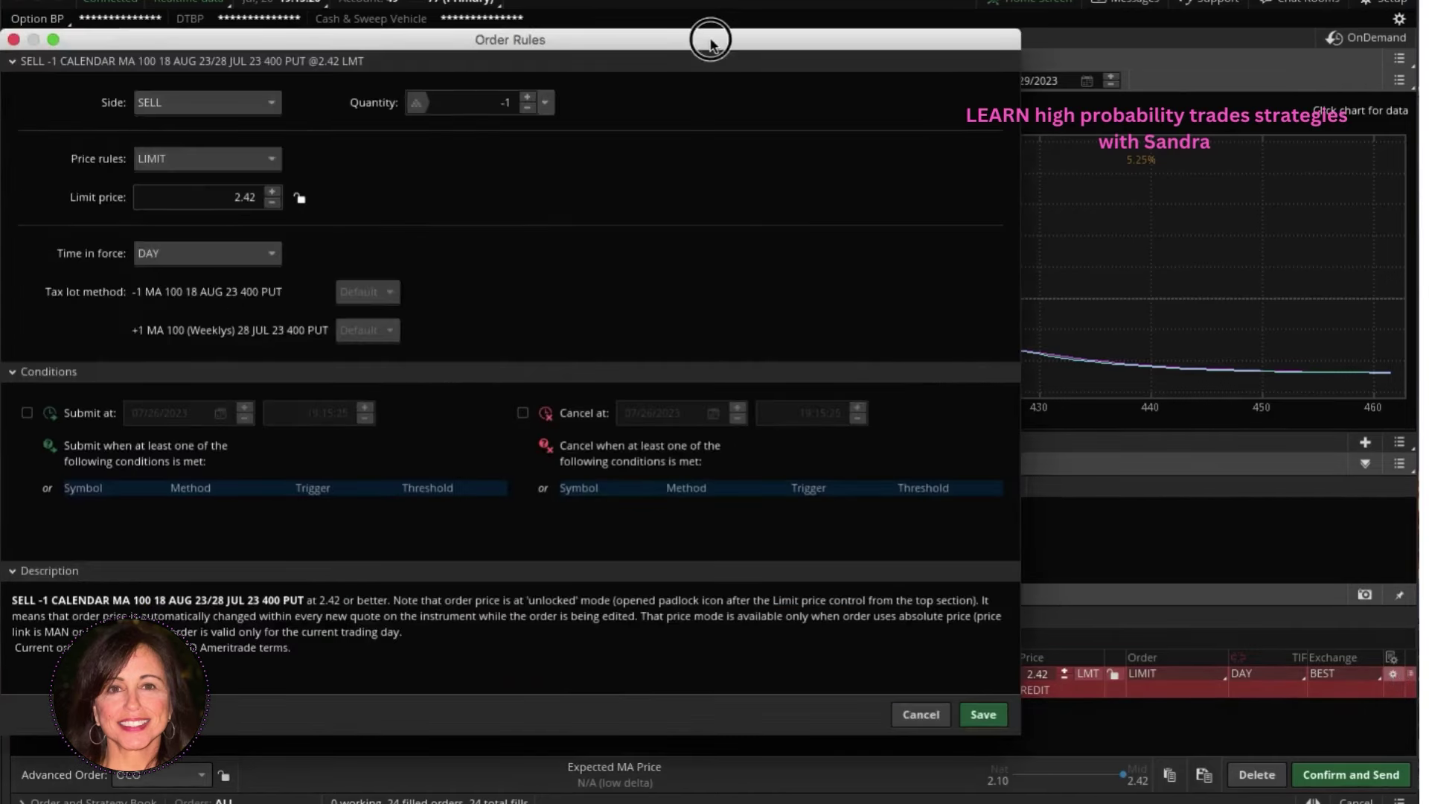
drag(708, 38, 824, 44)
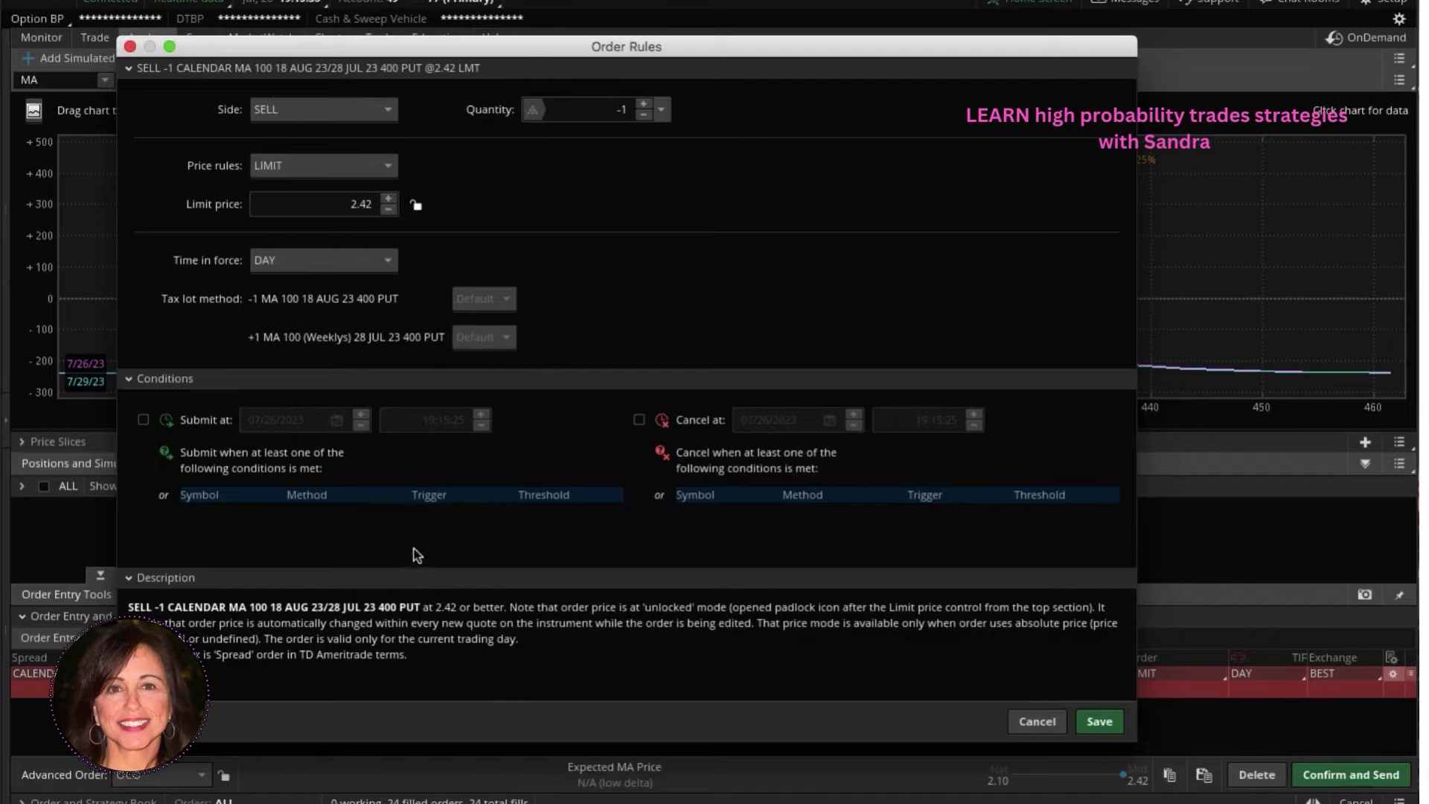
click(193, 512)
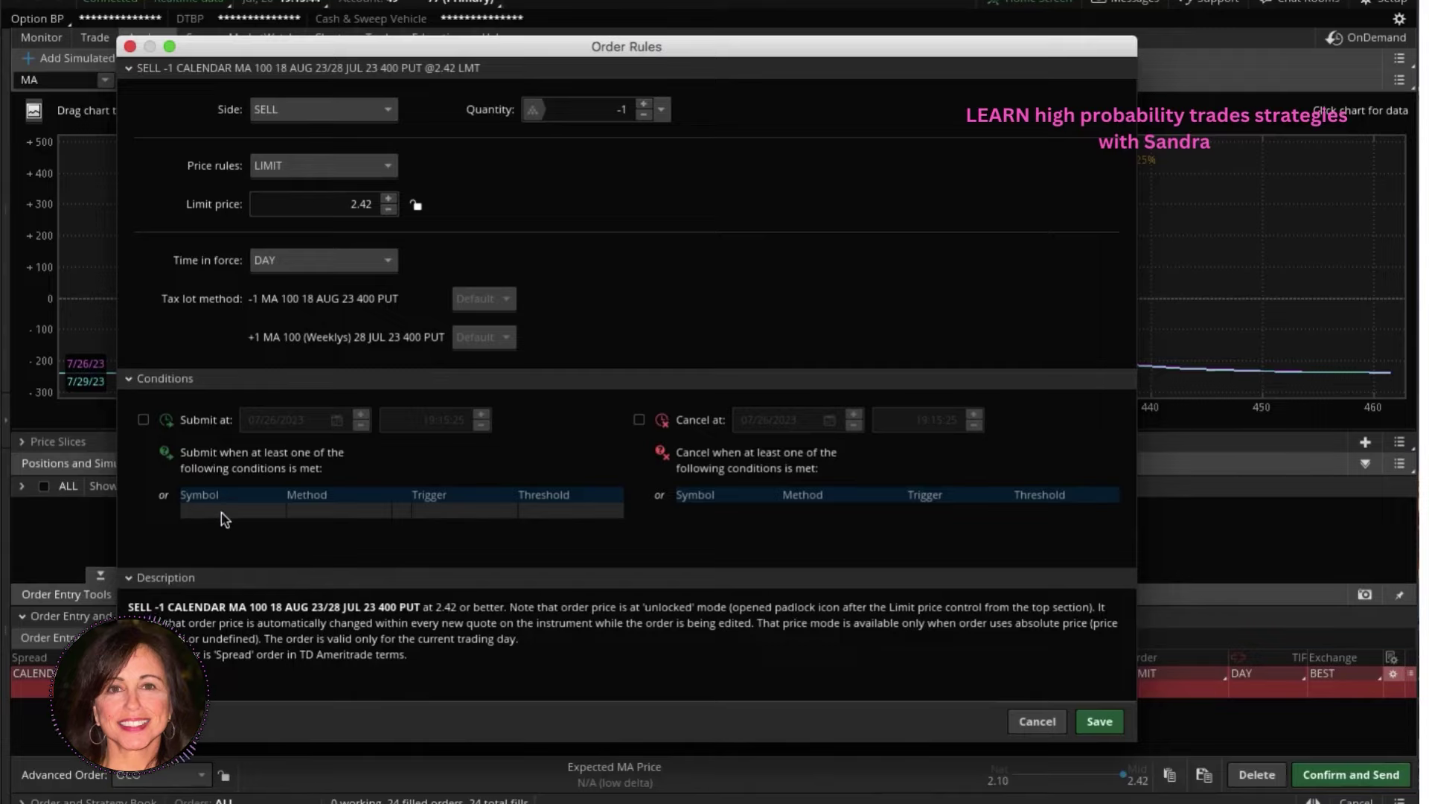
click(221, 512)
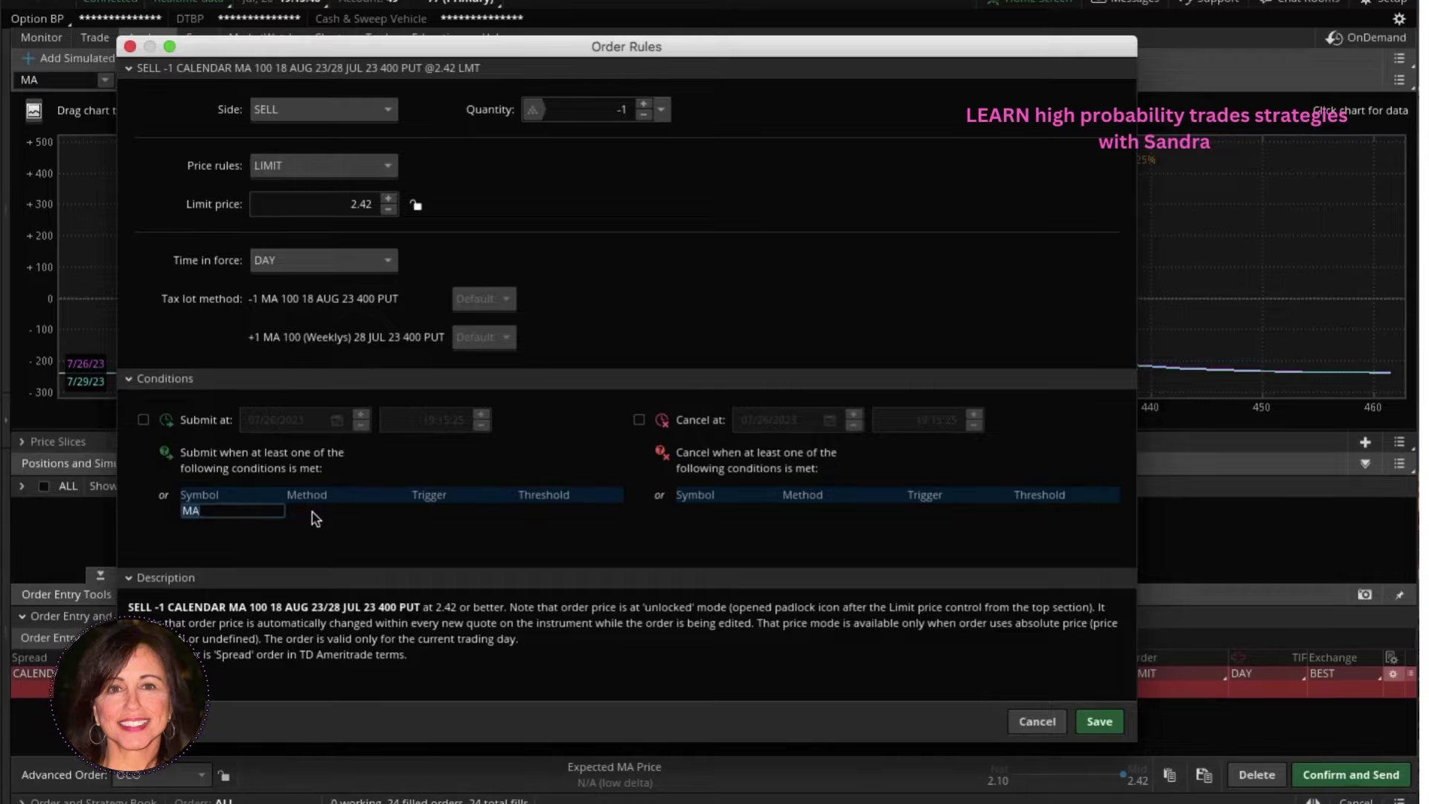
- Set the MA condition to trigger at or below (<=) a 387.20 threshold
key(Return)
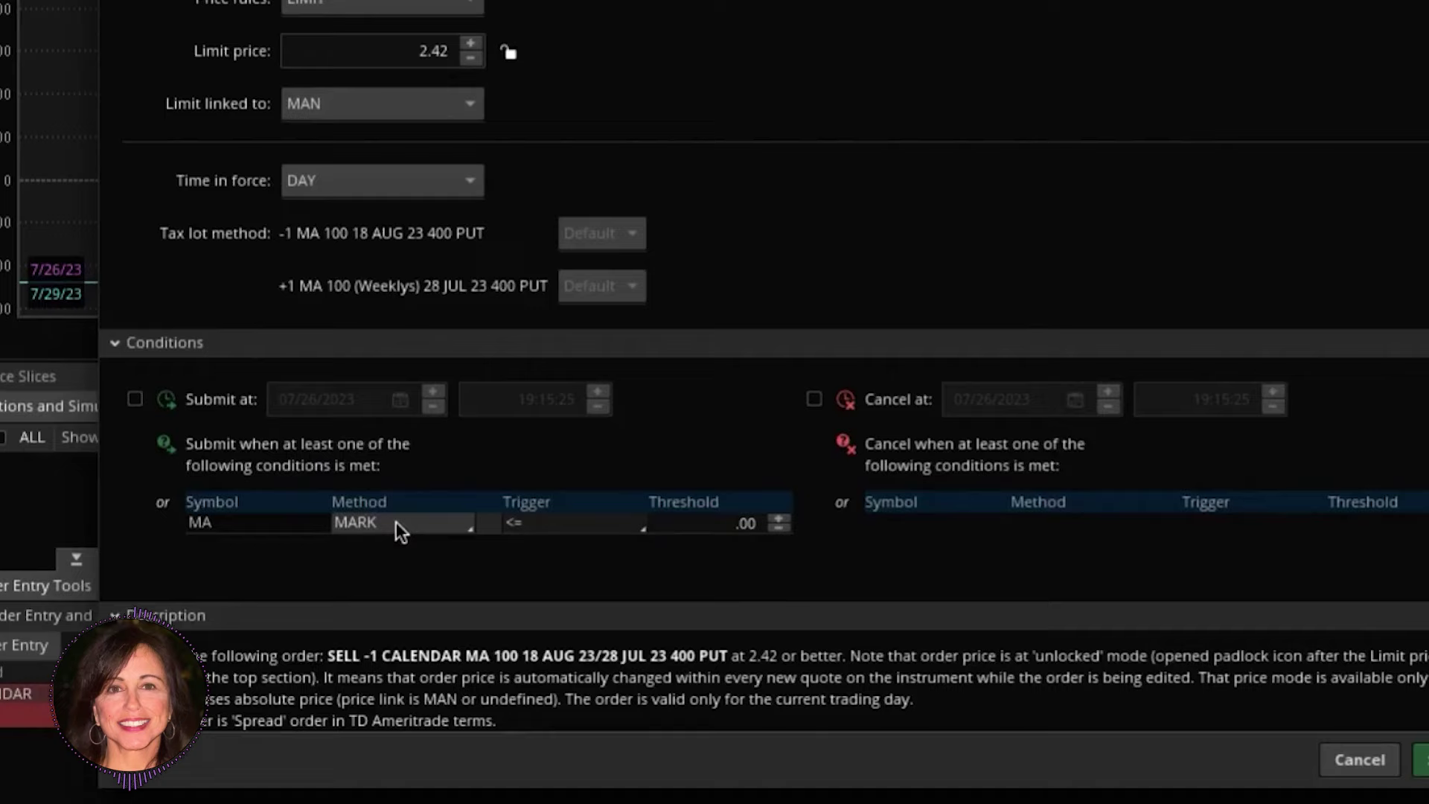
click(557, 522)
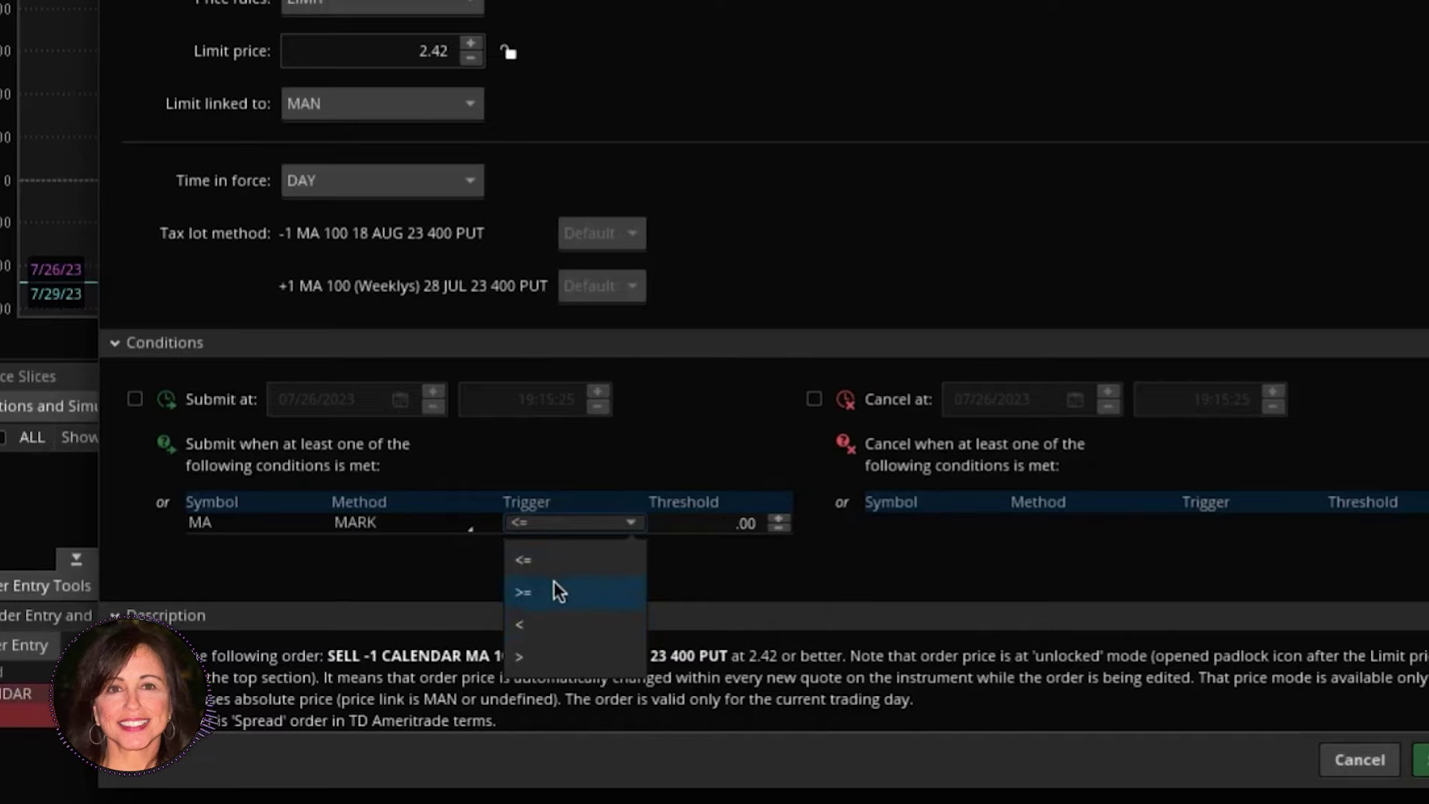
click(598, 562)
scroll(709, 643, down, 2)
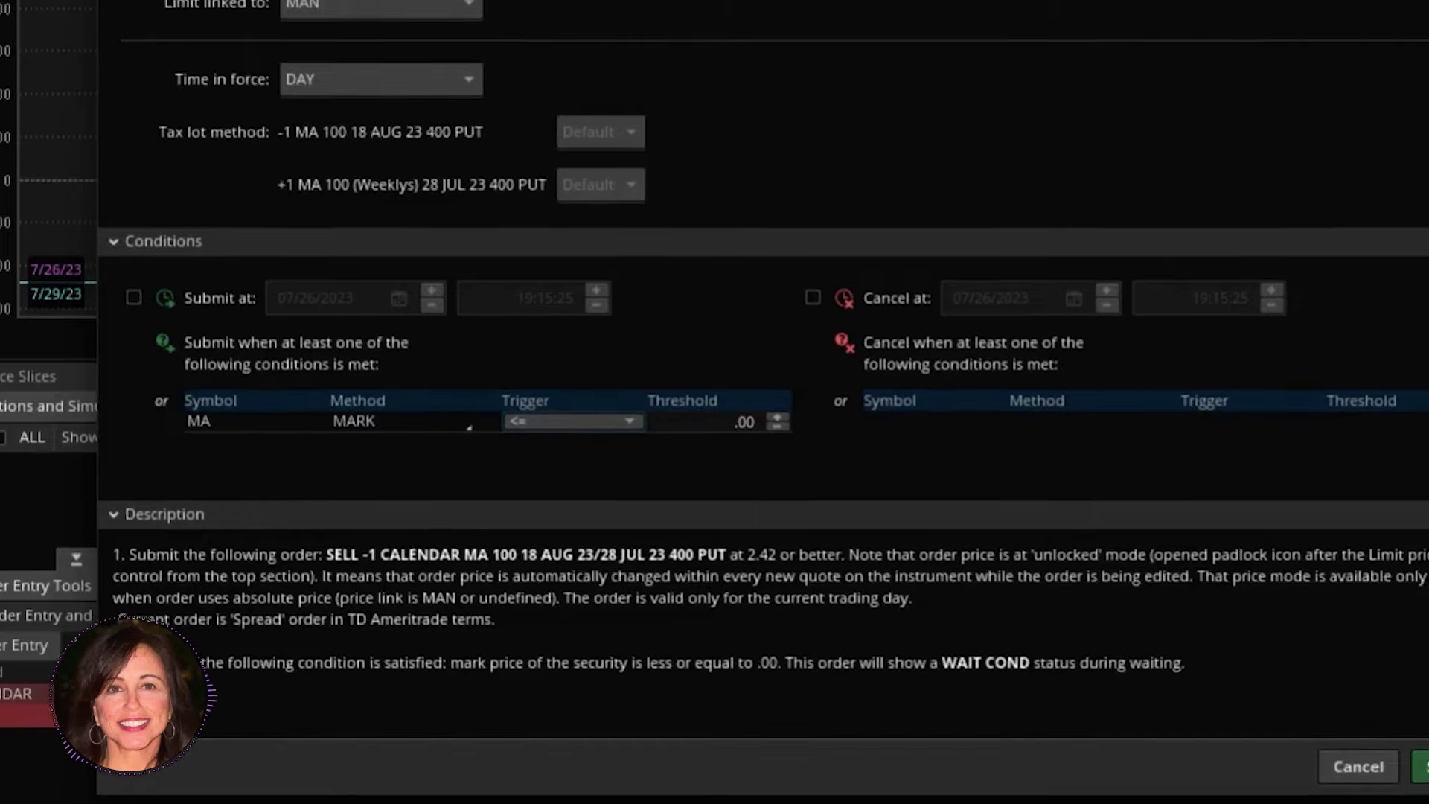
drag(713, 0, 752, 0)
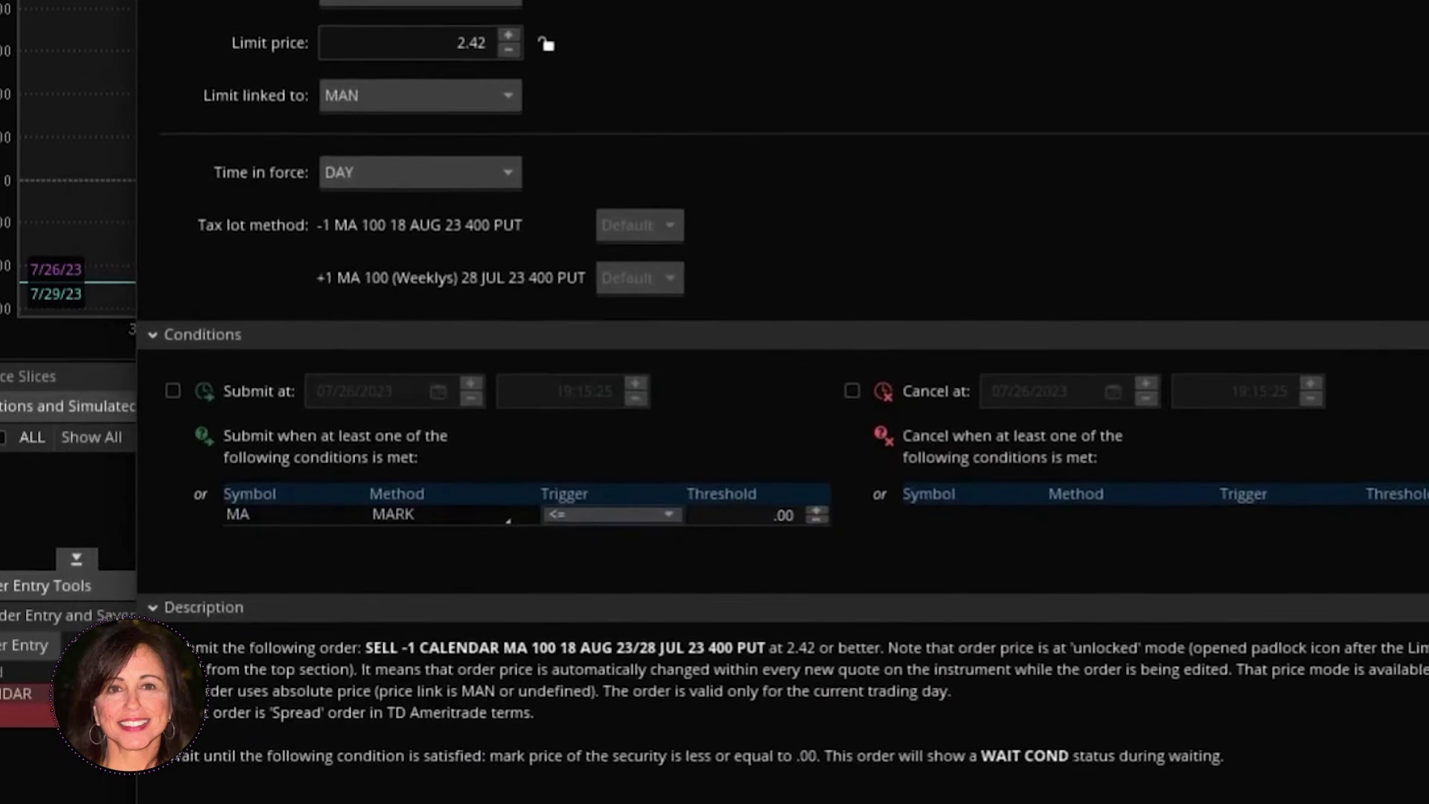
click(792, 515)
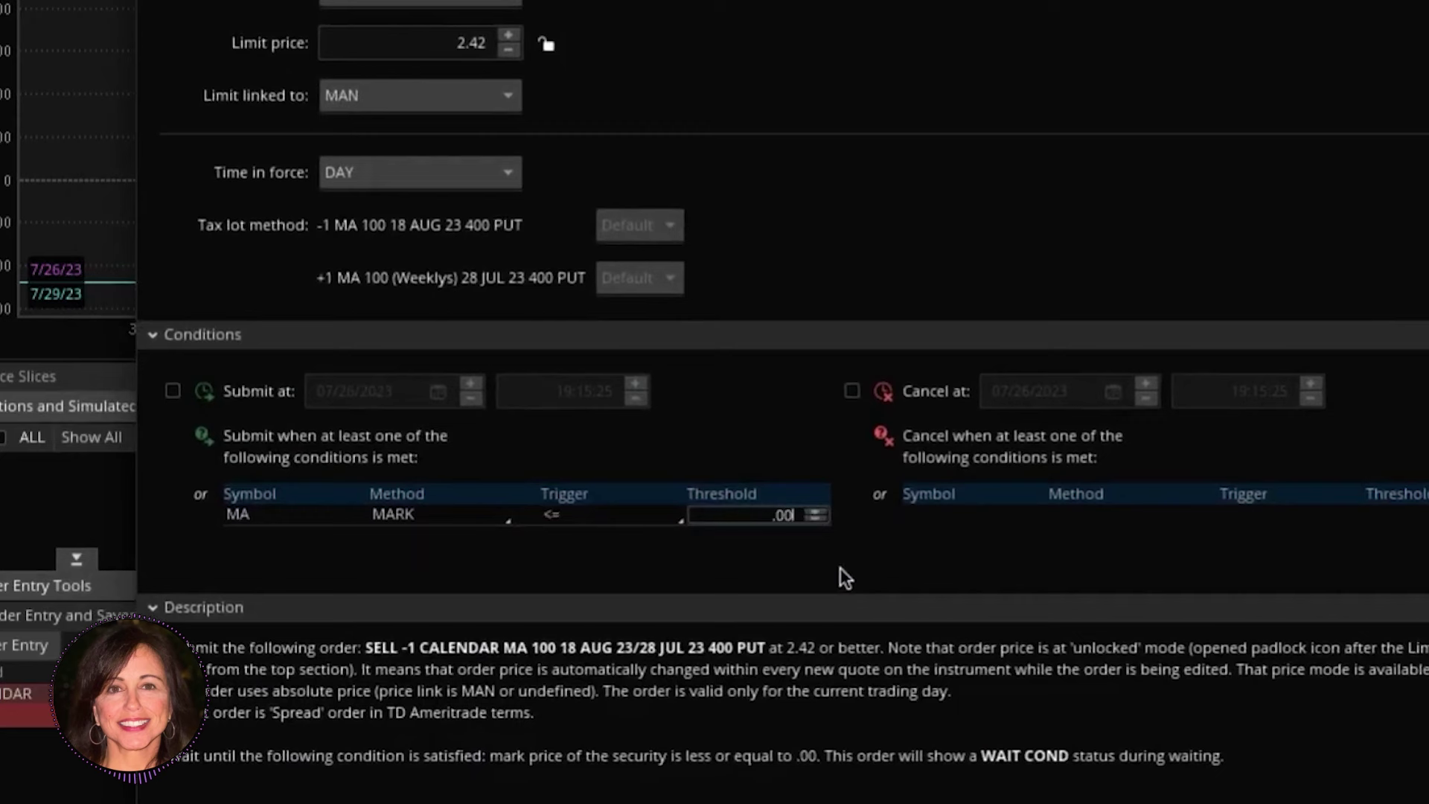
key(BackSpace)
key(BackSpace)
key(BackSpace)
text(387.20)
key(Return)
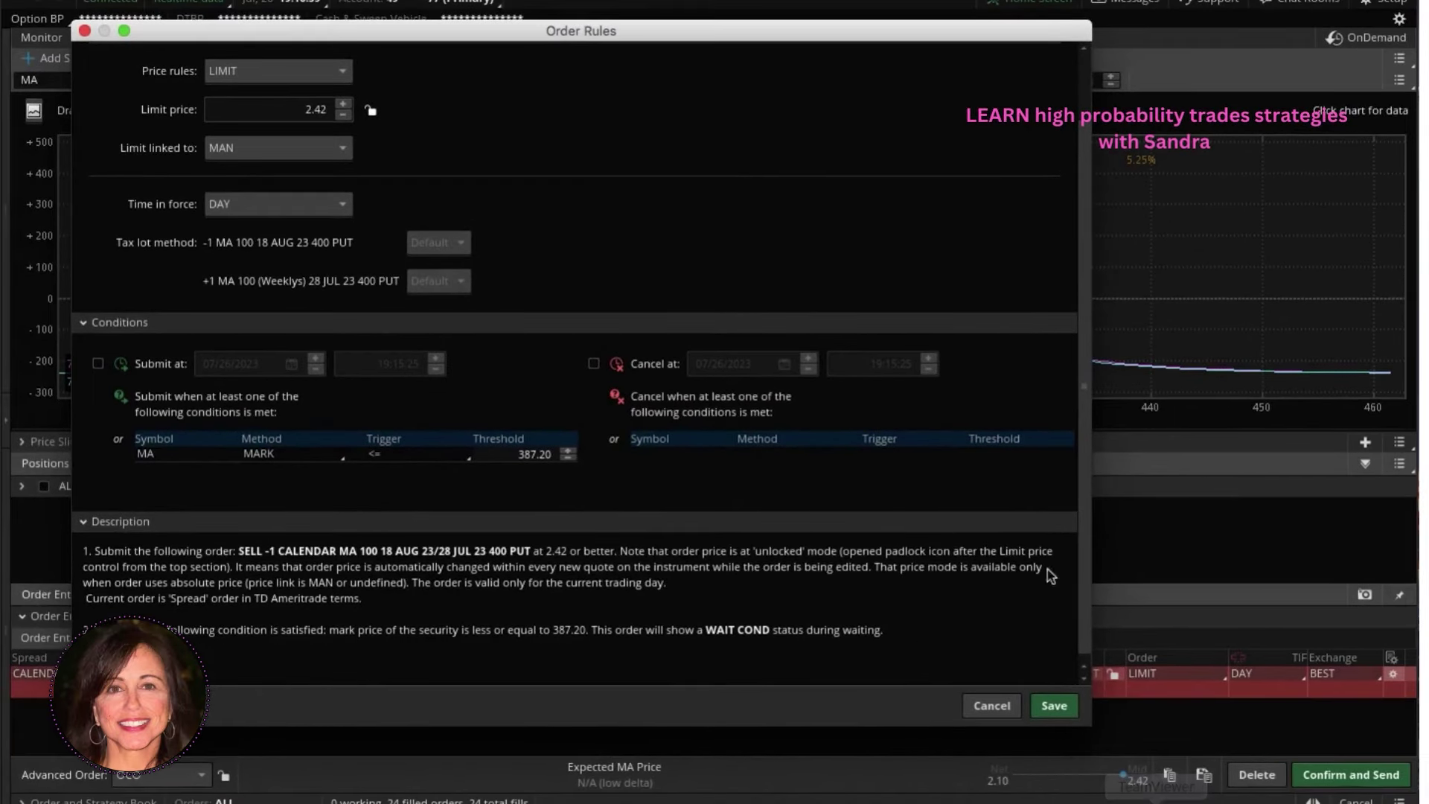
- Reposition the Order Rules window to uncover the limit settings
drag(847, 41, 812, 52)
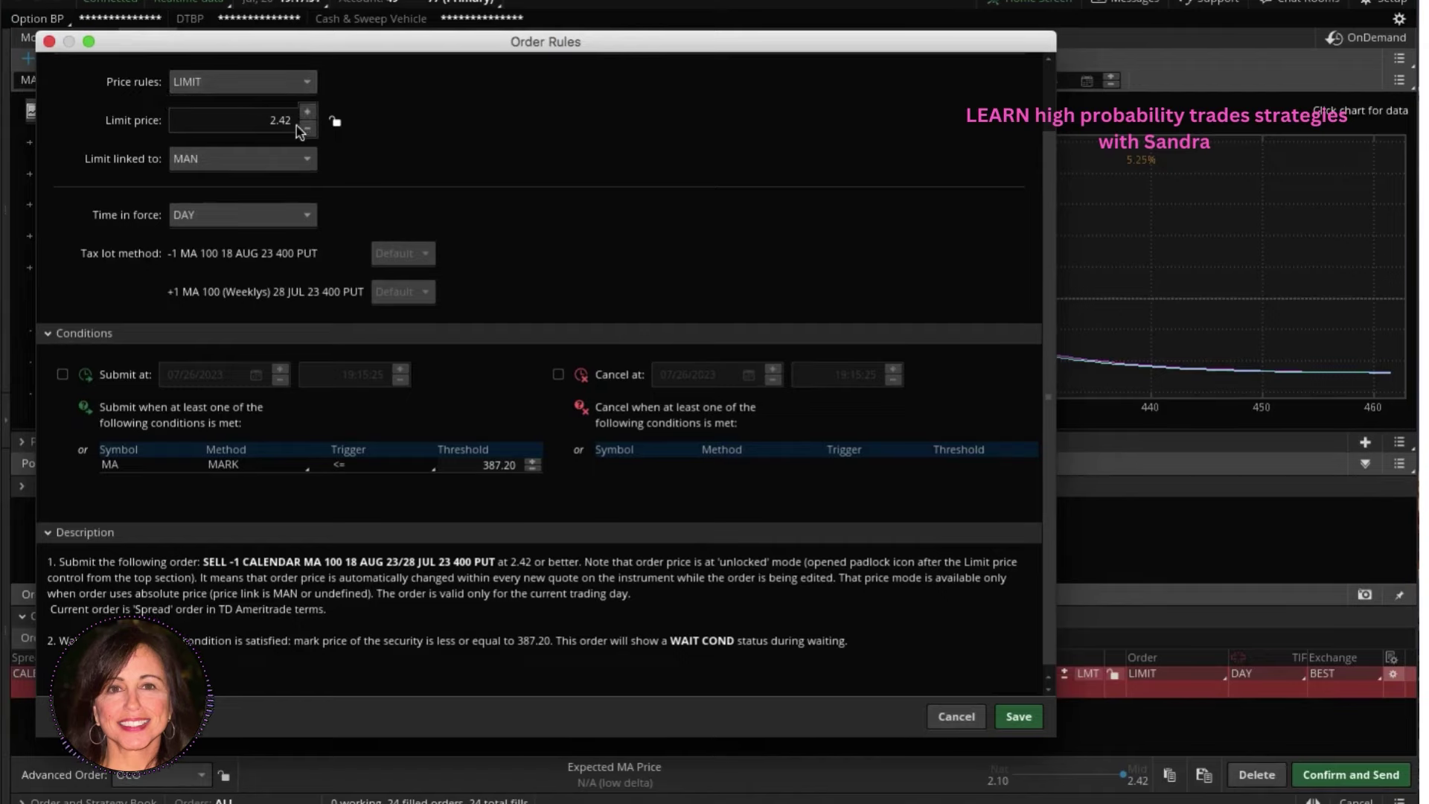
- Link the limit price to MARK with a -.05 offset
click(278, 163)
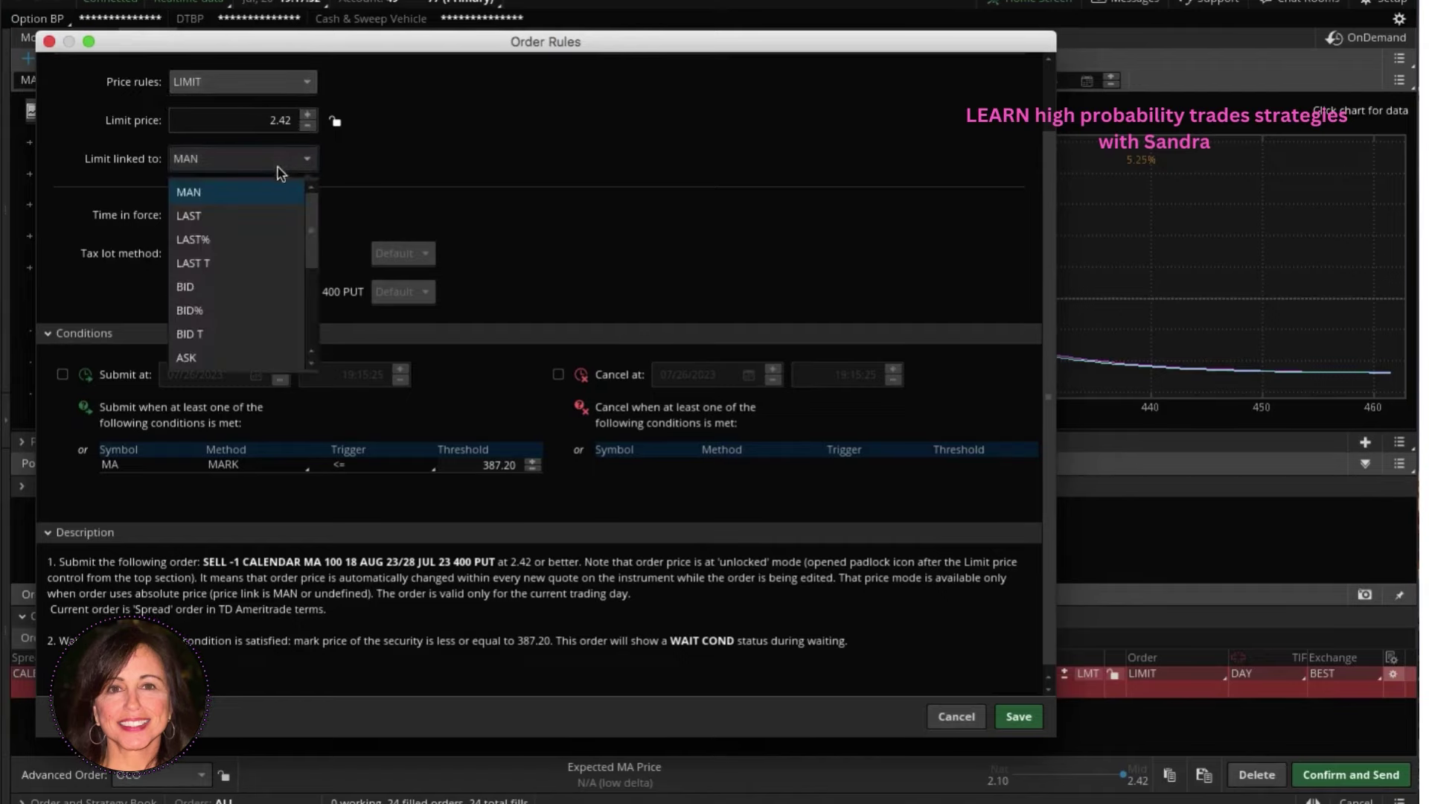
scroll(268, 350, down, 3)
click(266, 349)
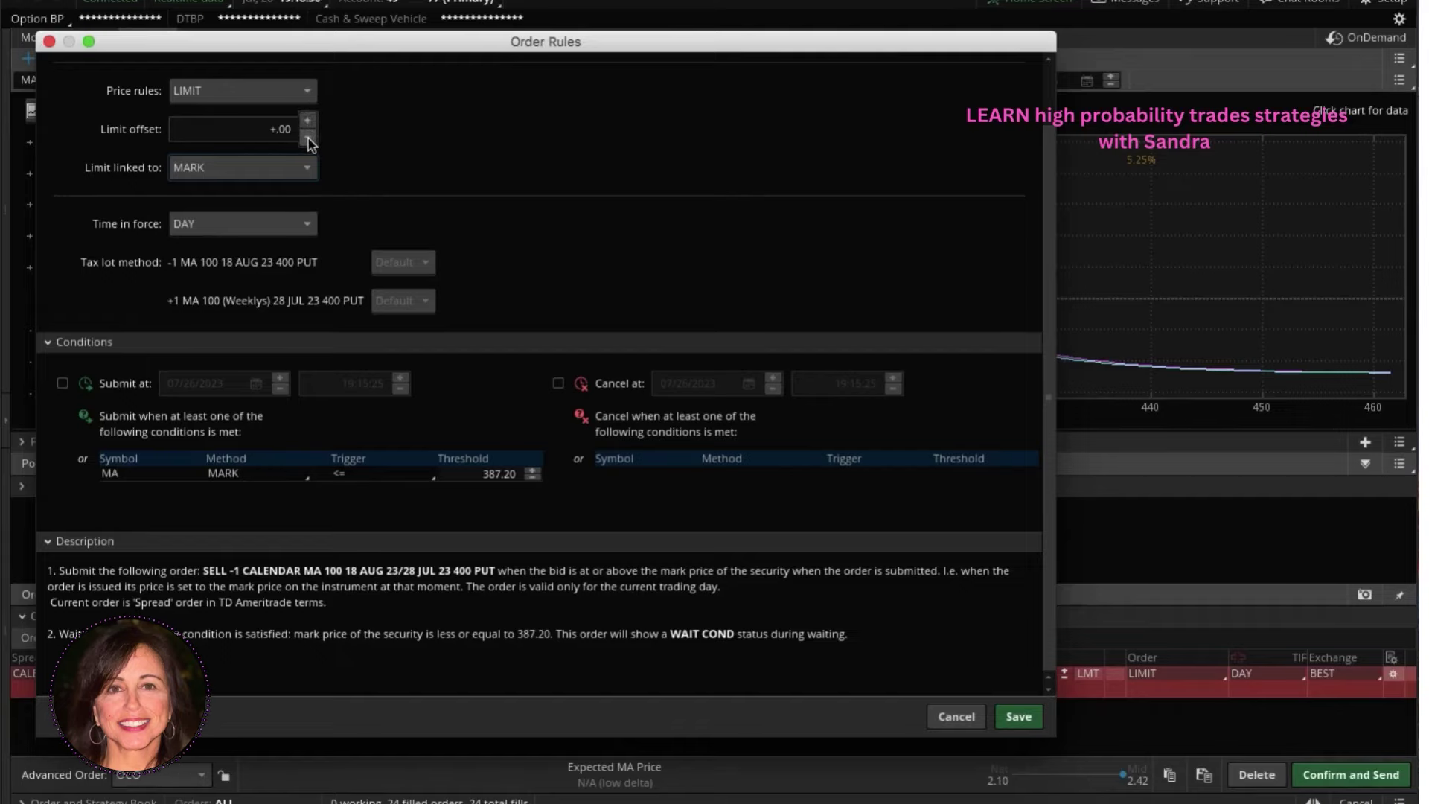
click(308, 140)
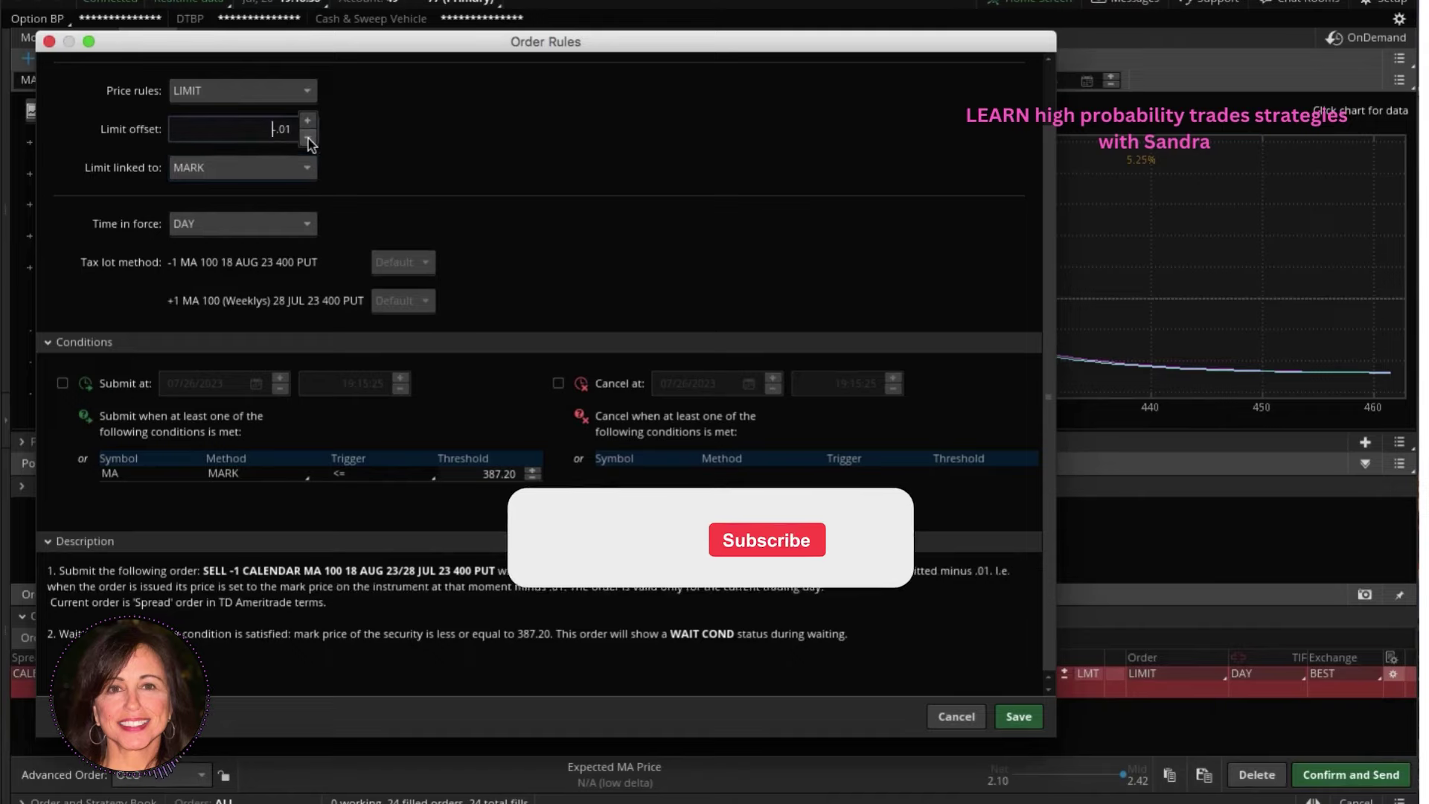
click(308, 140)
click(308, 140)
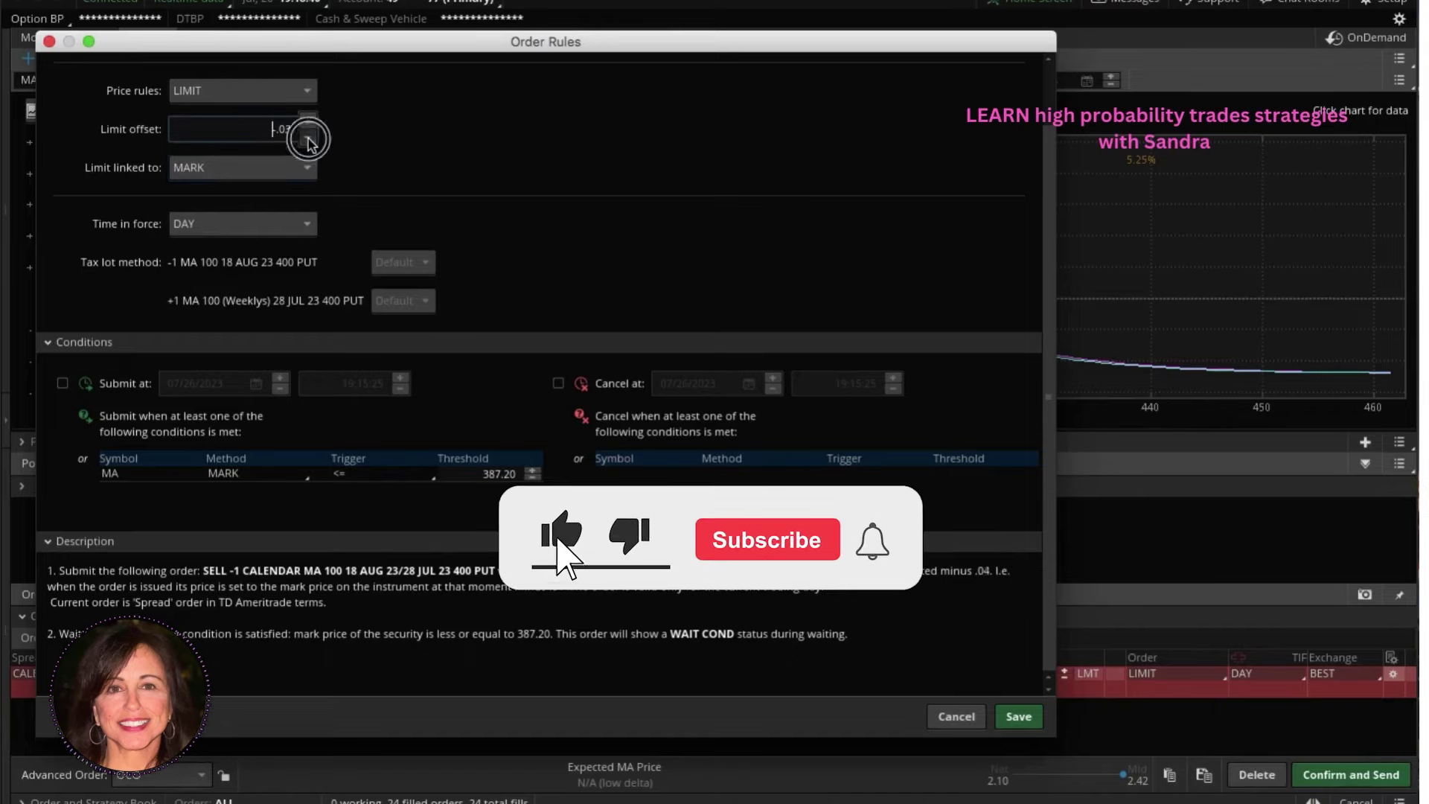
click(308, 140)
click(308, 140)
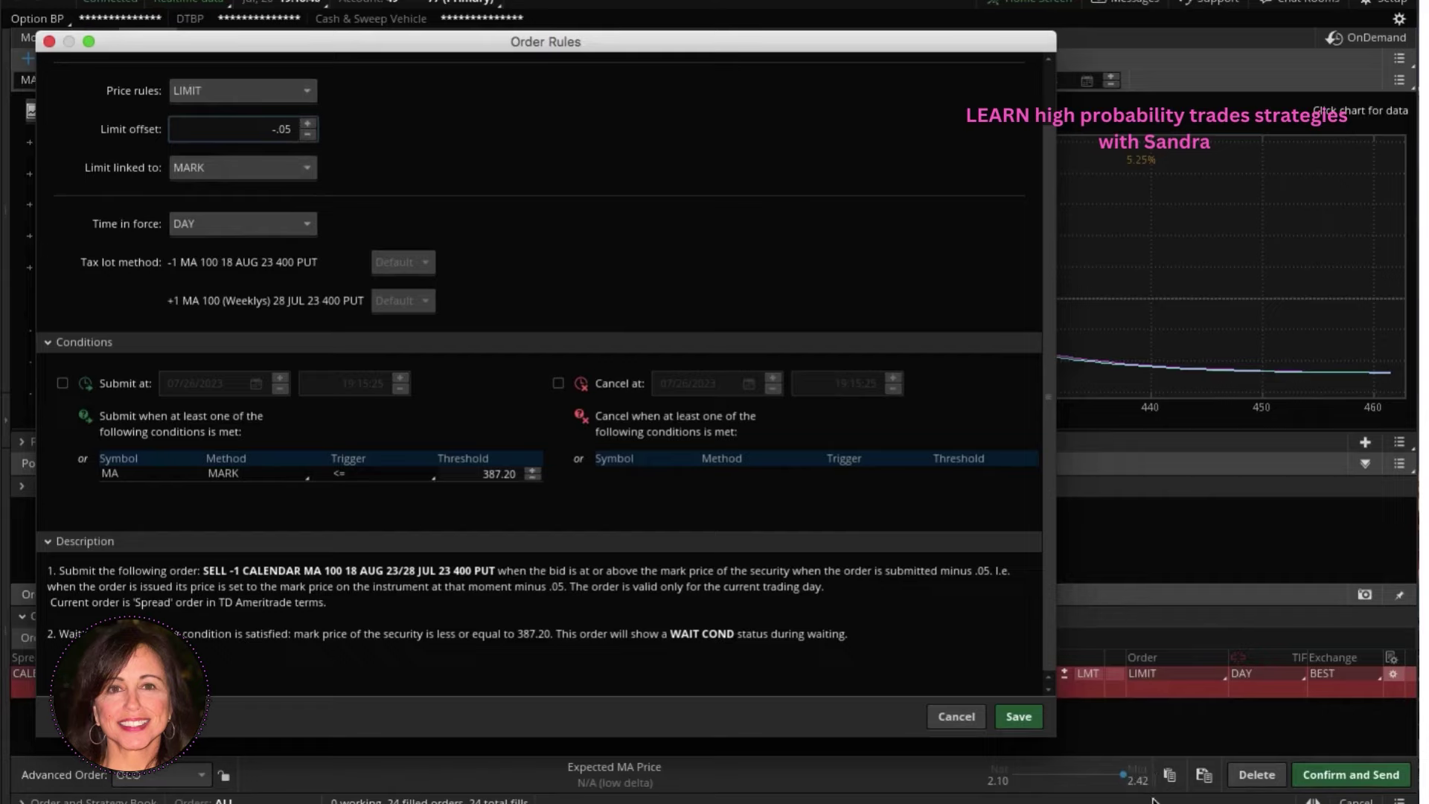
- Set time in force to GTC and save the order rules
click(186, 226)
click(209, 283)
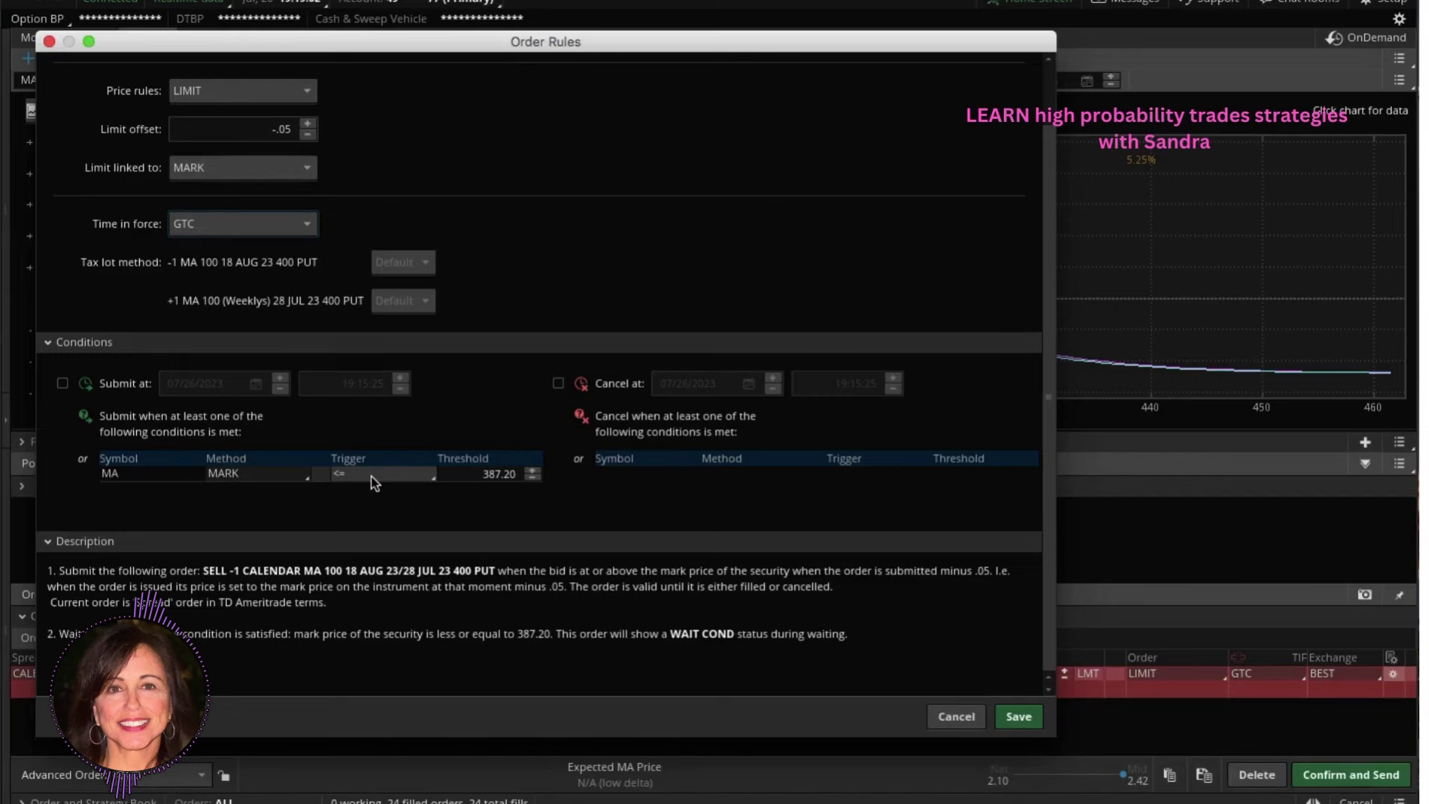
click(1018, 716)
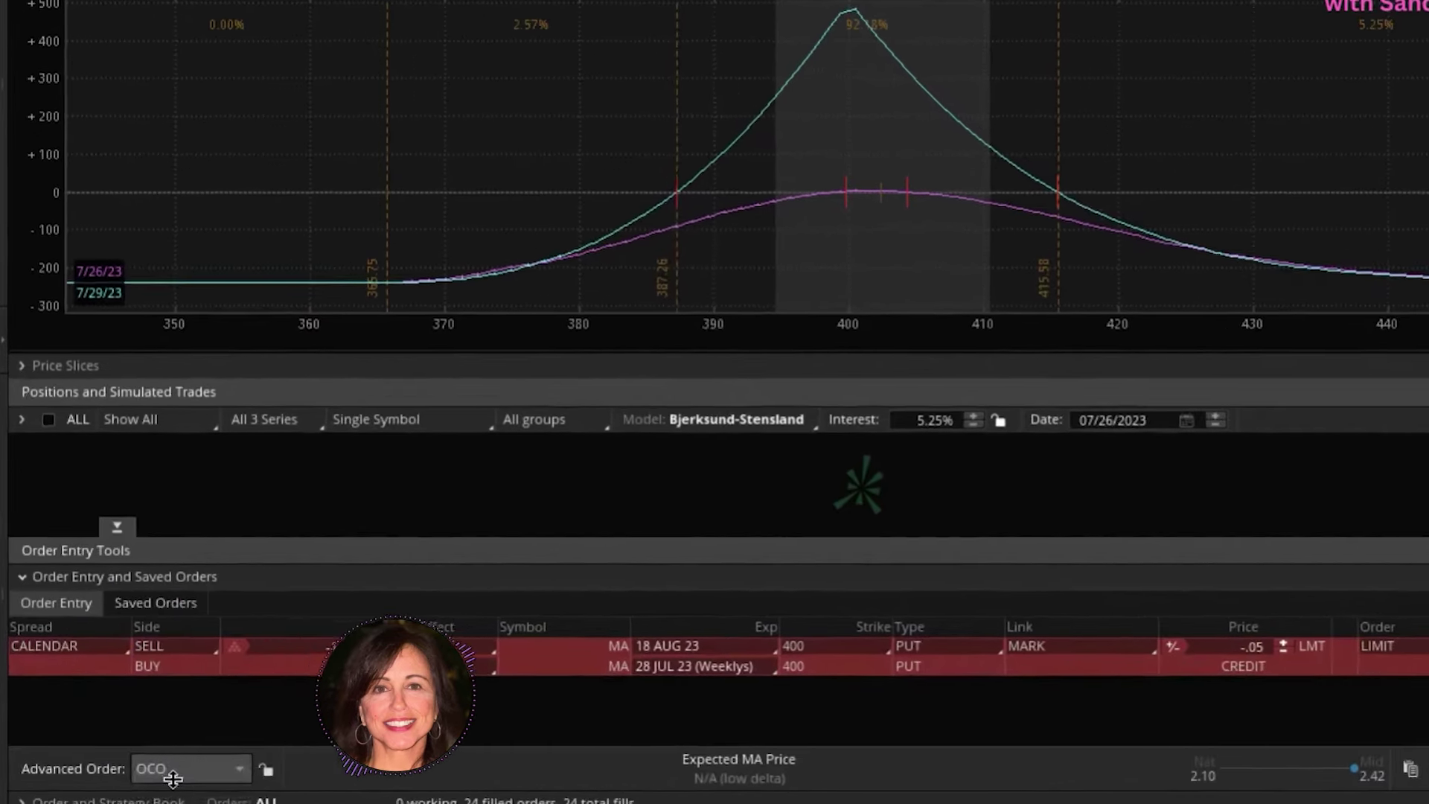
- Set the calendar closing order's advanced order type to OCO
click(160, 774)
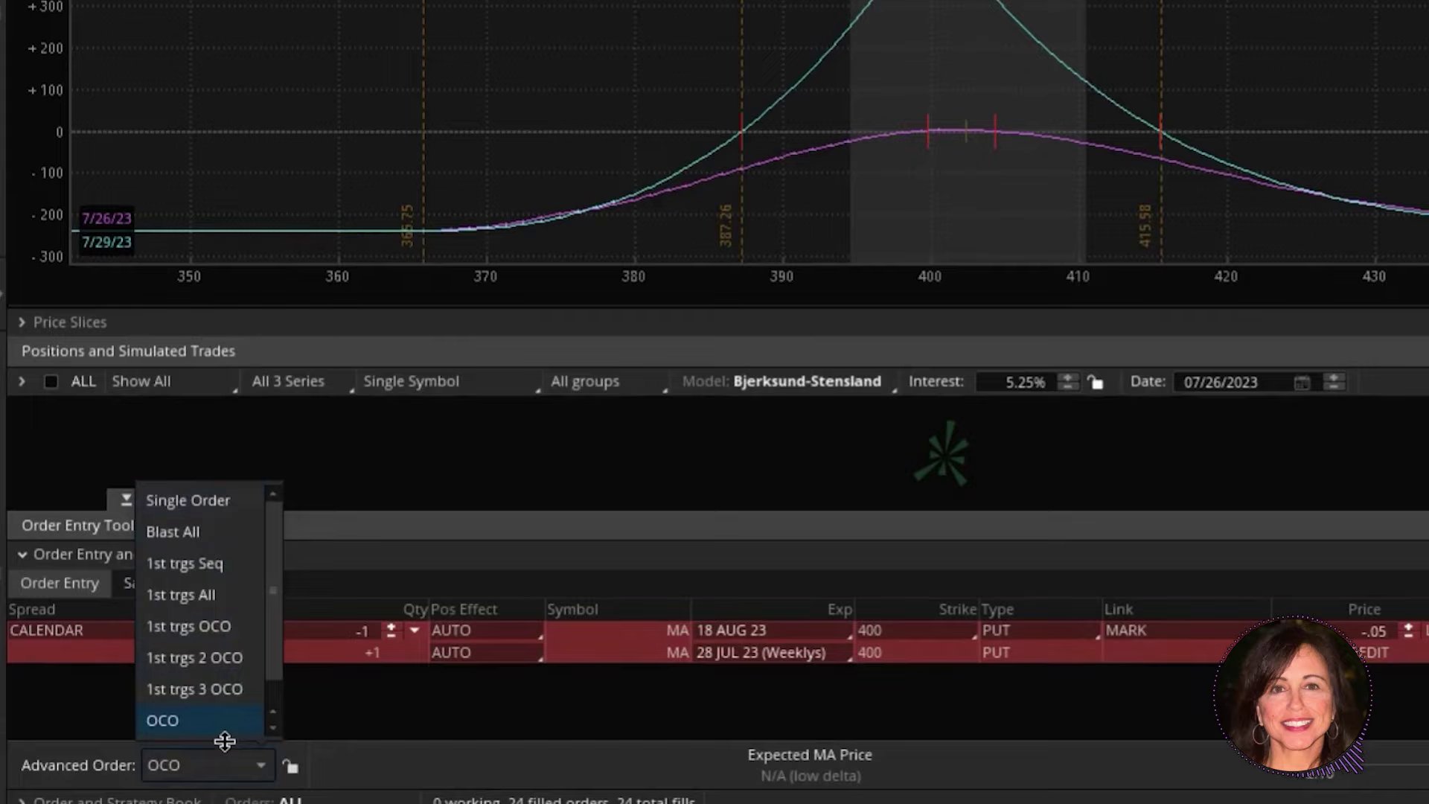
click(186, 721)
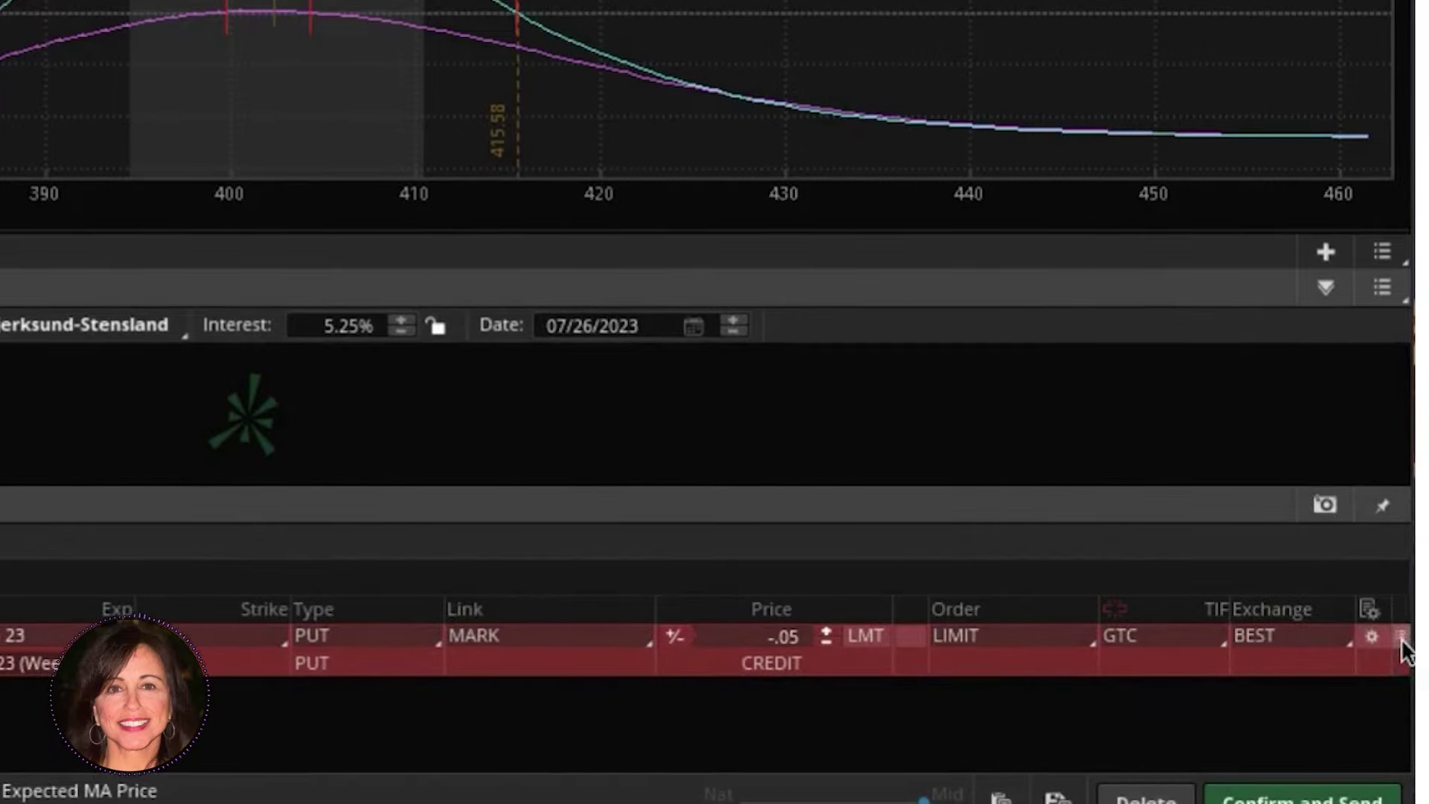
- Duplicate the calendar closing order as a second identical MARK -.05 GTC order
click(1401, 642)
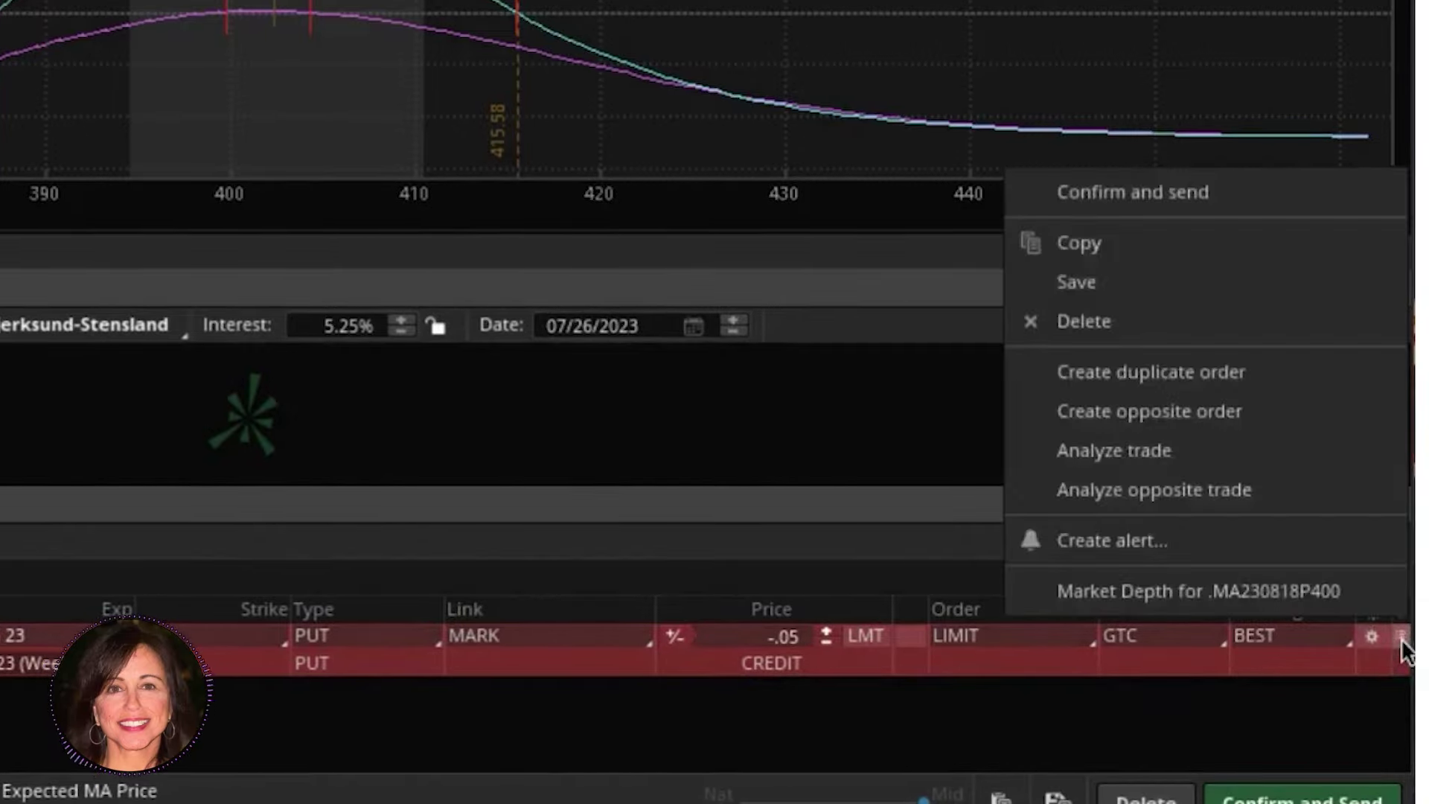
click(1212, 373)
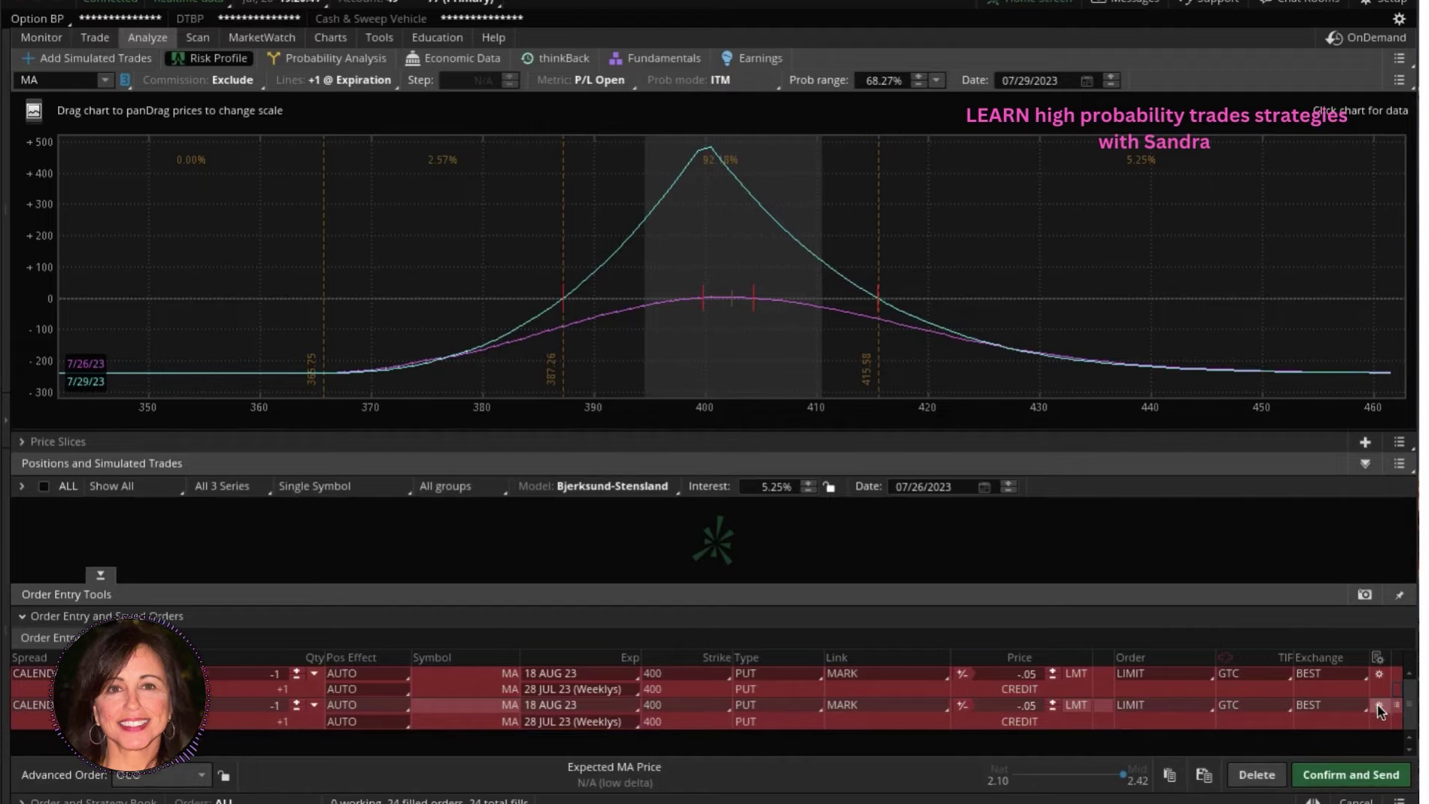
- In the duplicate order's rules, change the condition threshold from 387.20 to 415.65
click(1377, 703)
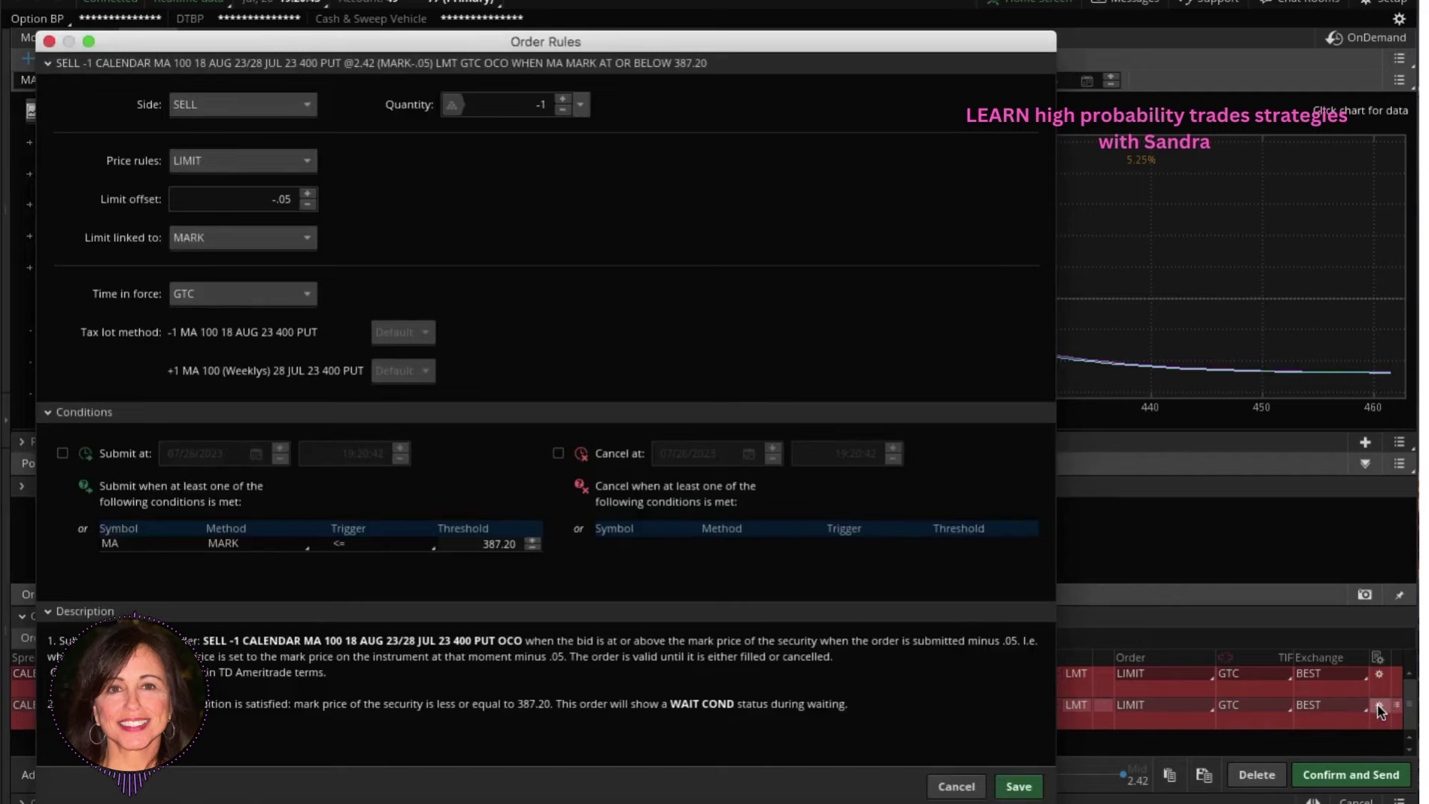
drag(588, 41, 686, 11)
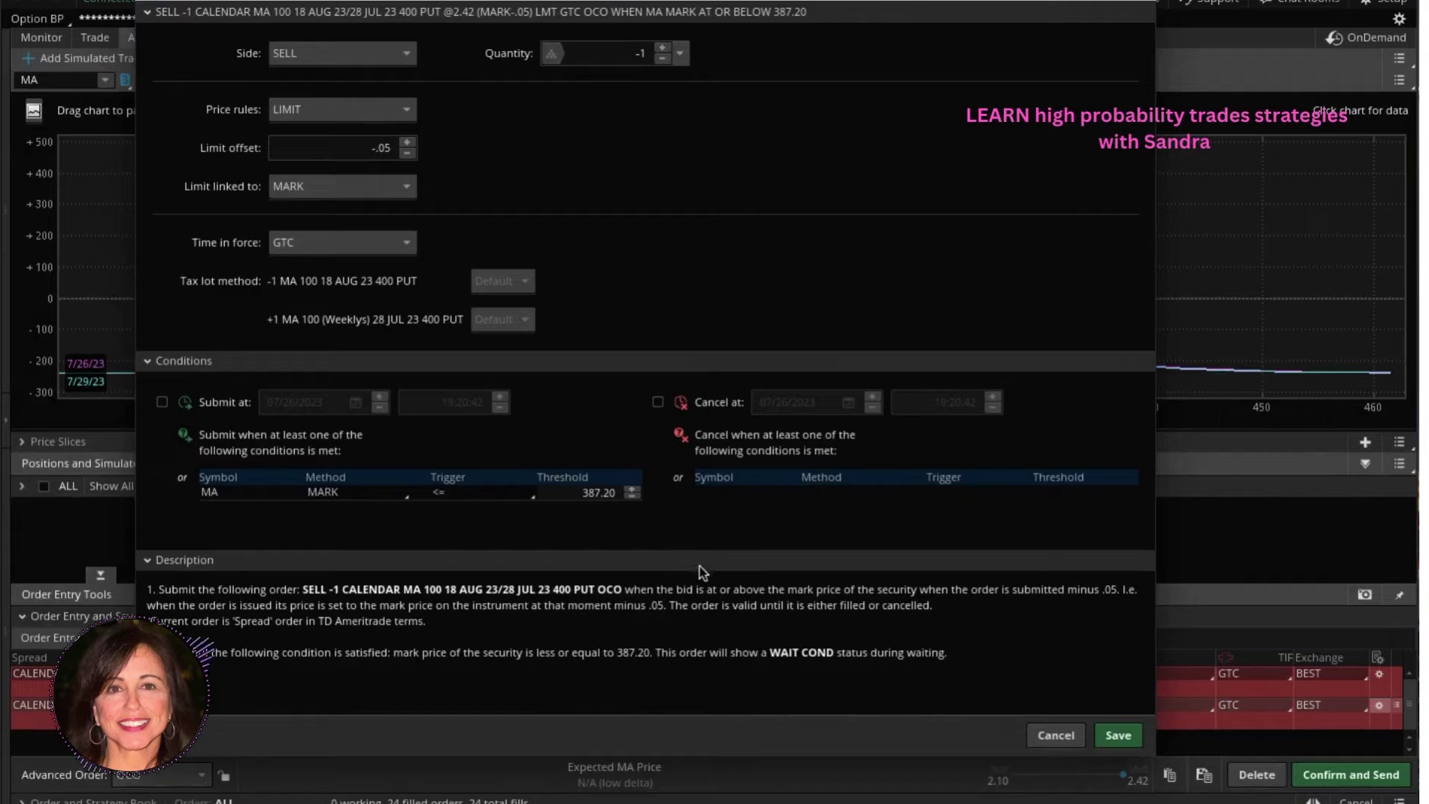
click(624, 493)
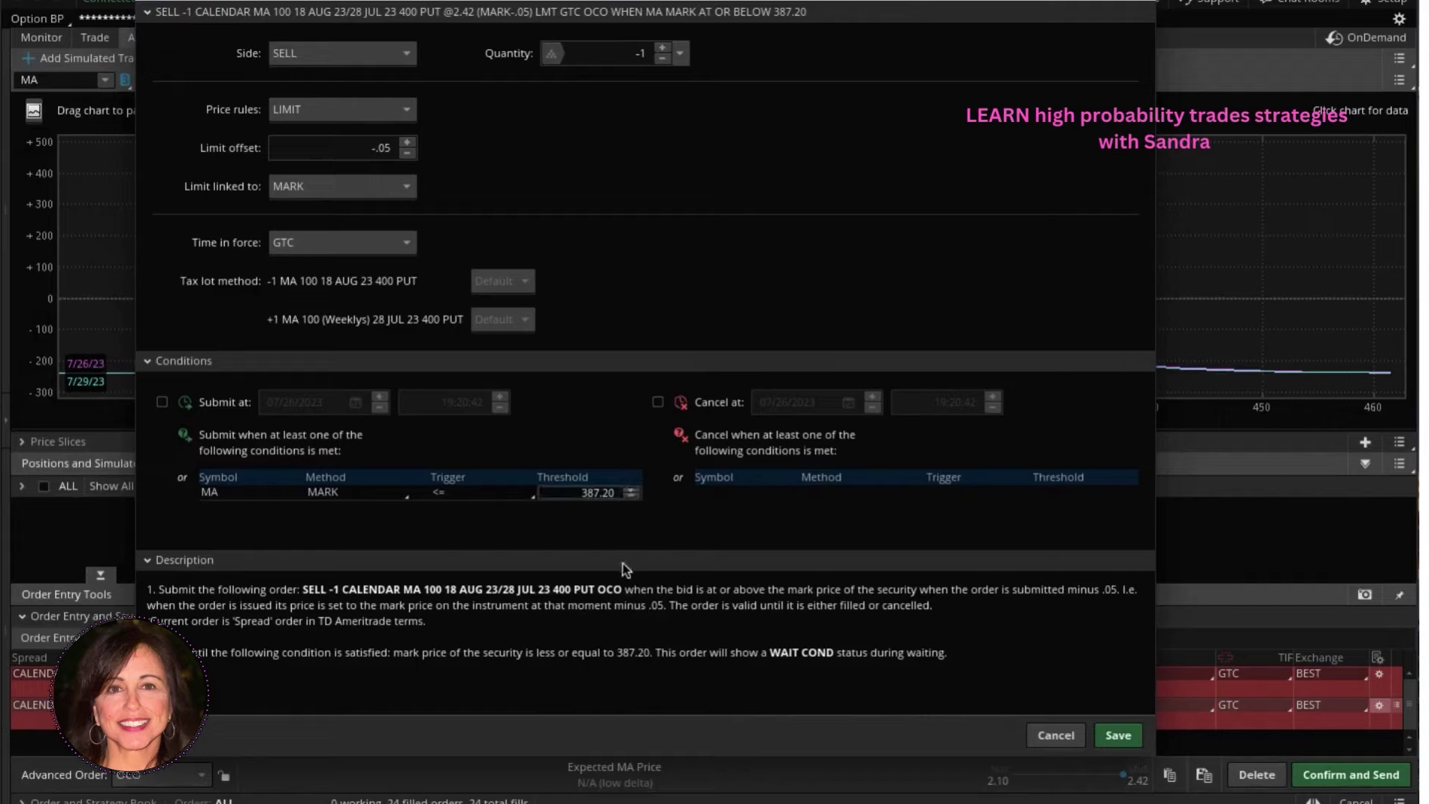
key(BackSpace)
key(BackSpace)
key(BackSpace)
key(BackSpace)
drag(571, 4, 498, 9)
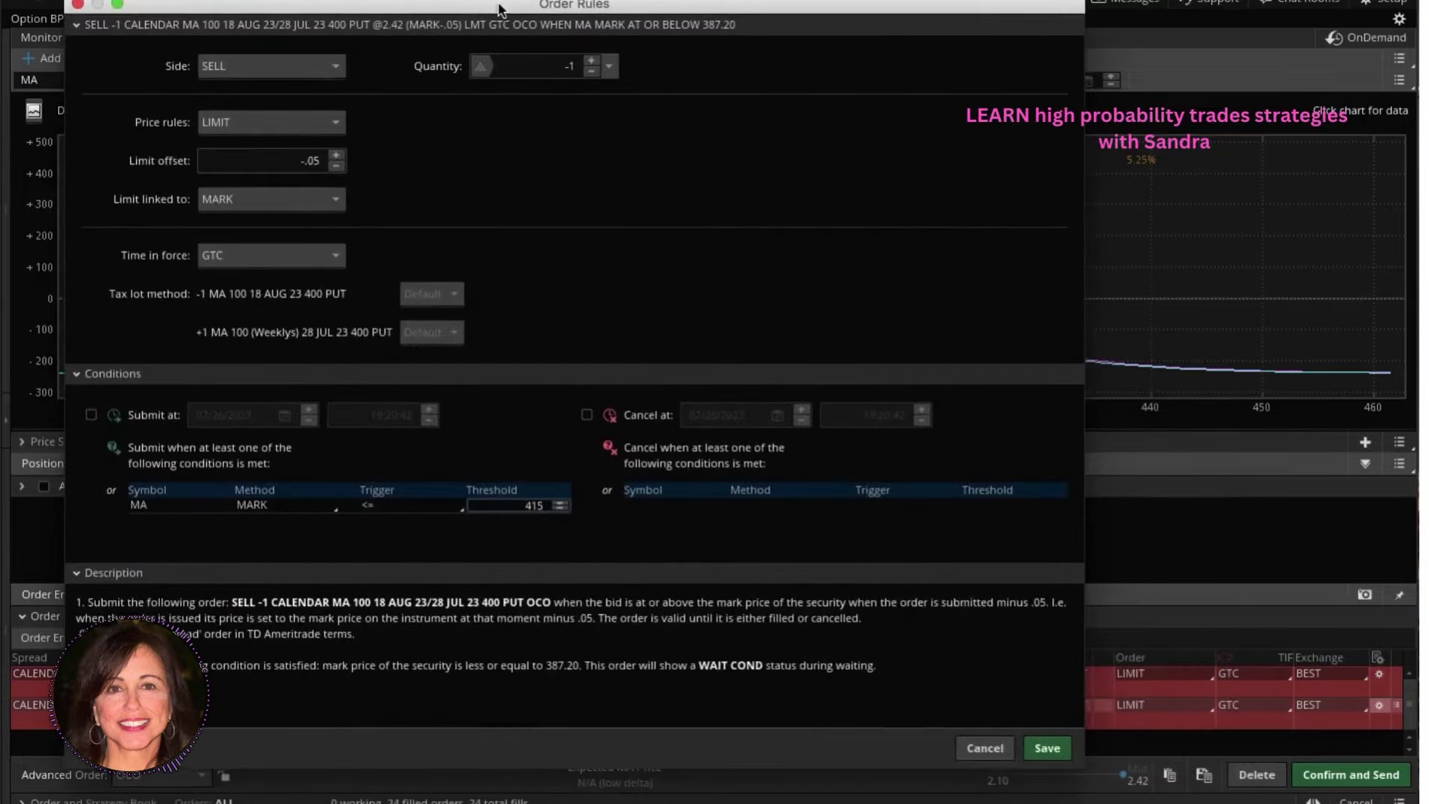
text(.65)
key(Return)
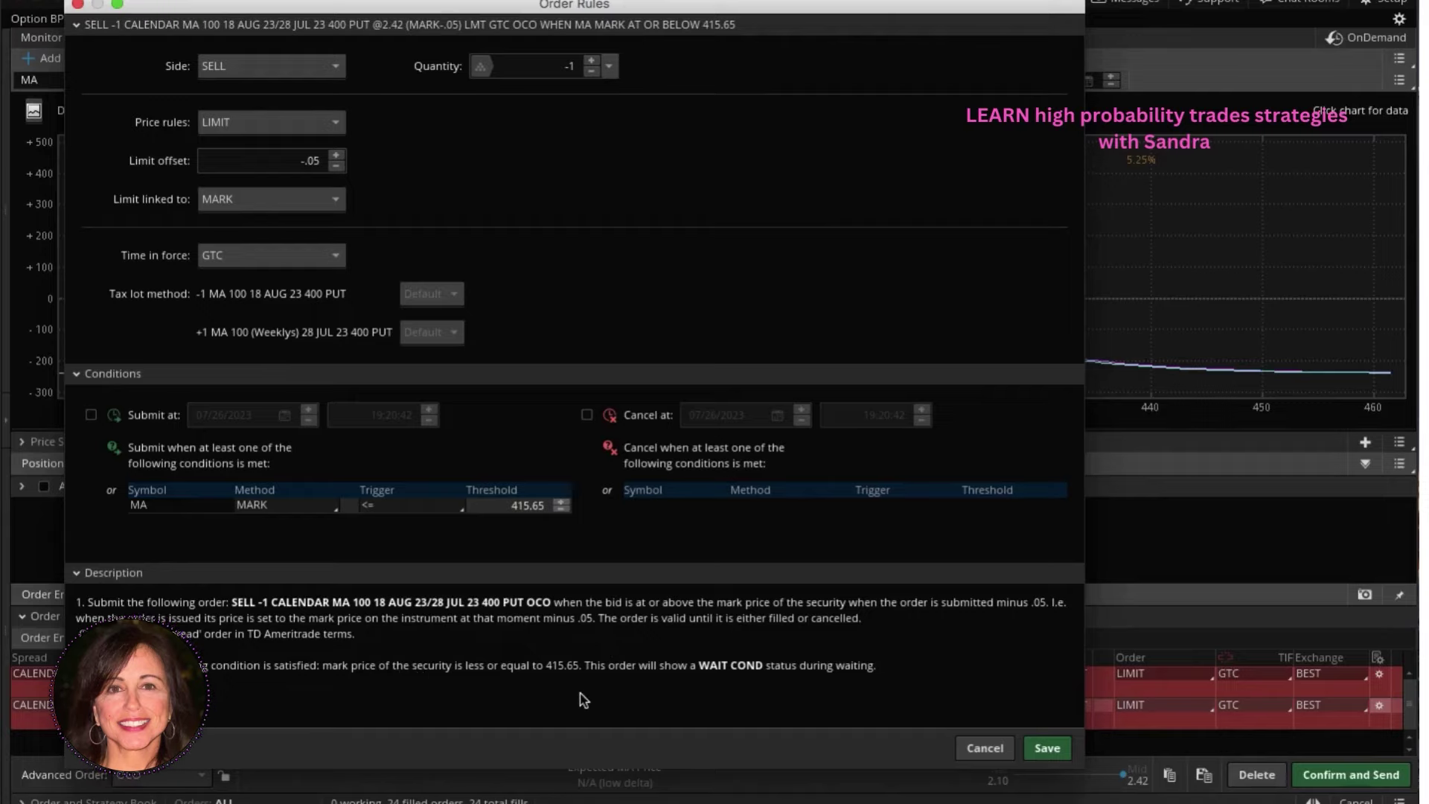
- Switch the trigger to at or above (>=) and dismiss the system notification
click(404, 507)
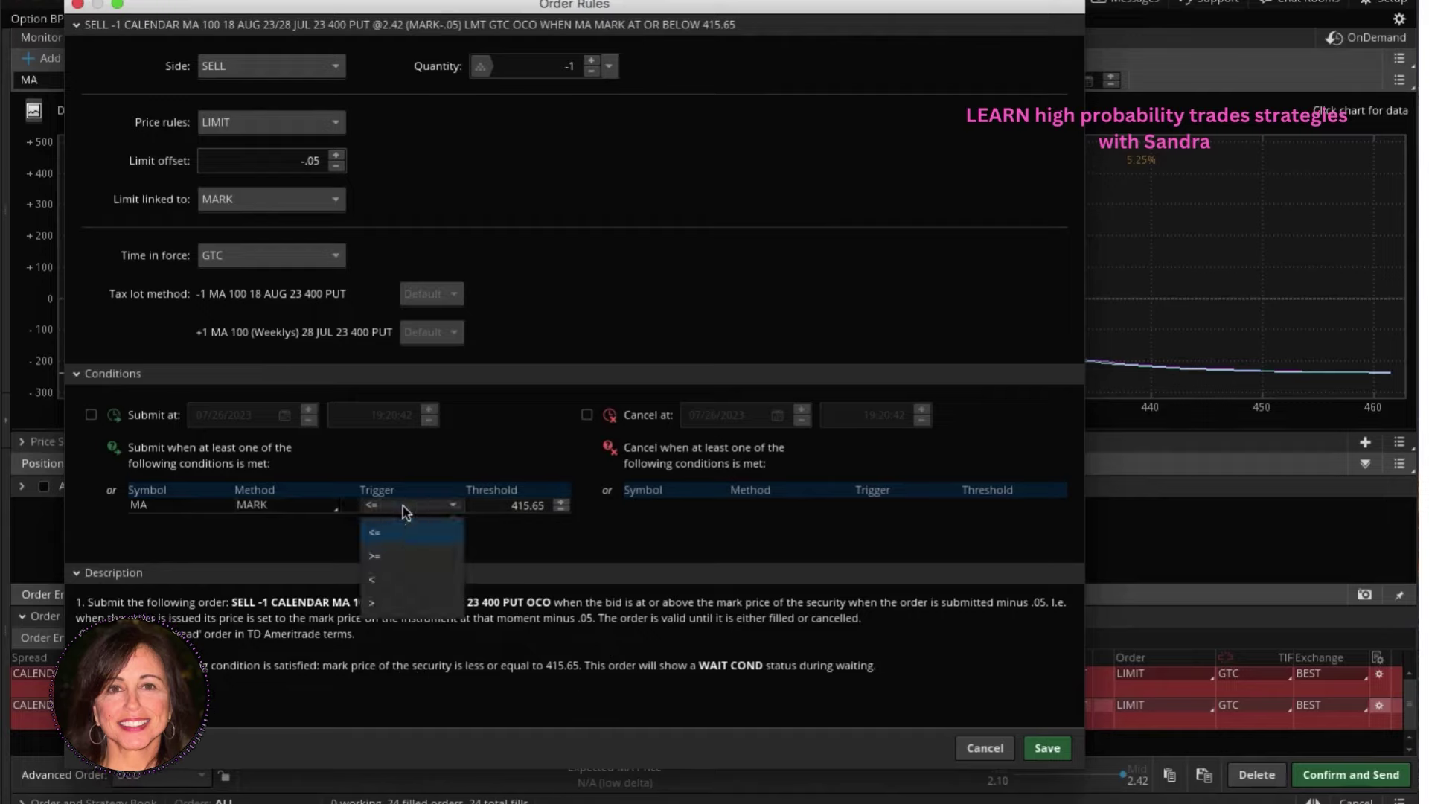
click(401, 559)
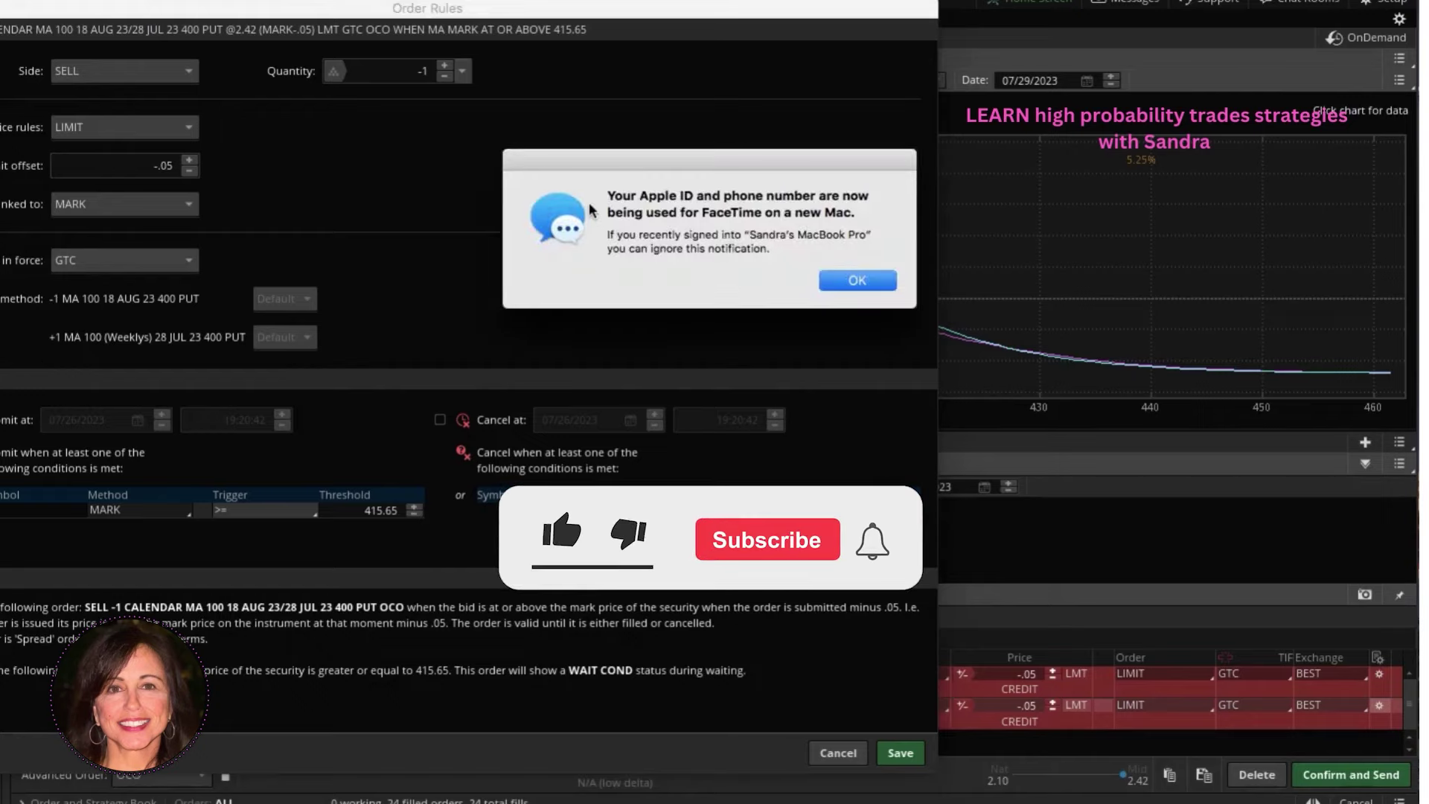
click(850, 289)
drag(480, 8, 732, 13)
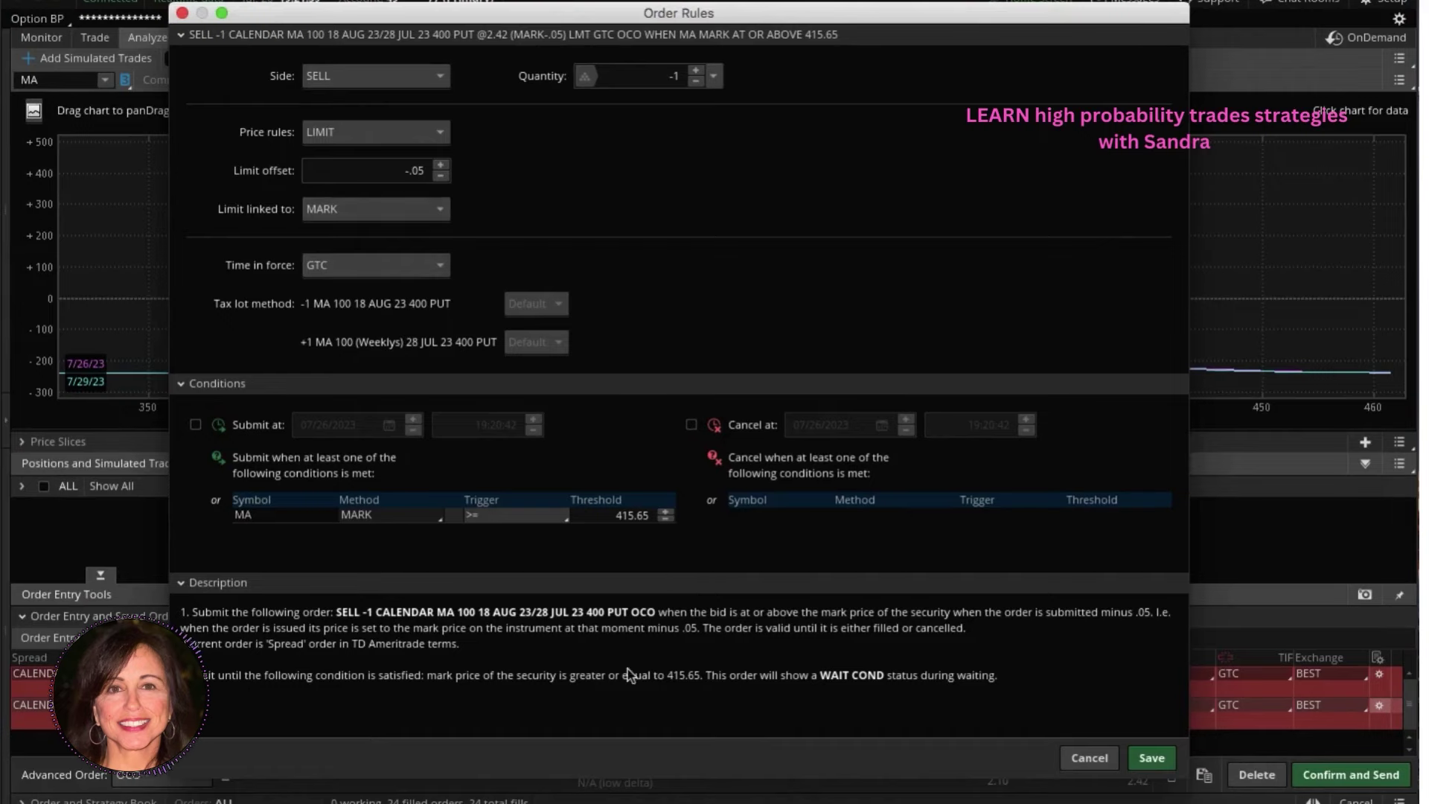
- Save the second order's rules, review both OCO orders ($241.50 credit each), and send them
click(1151, 757)
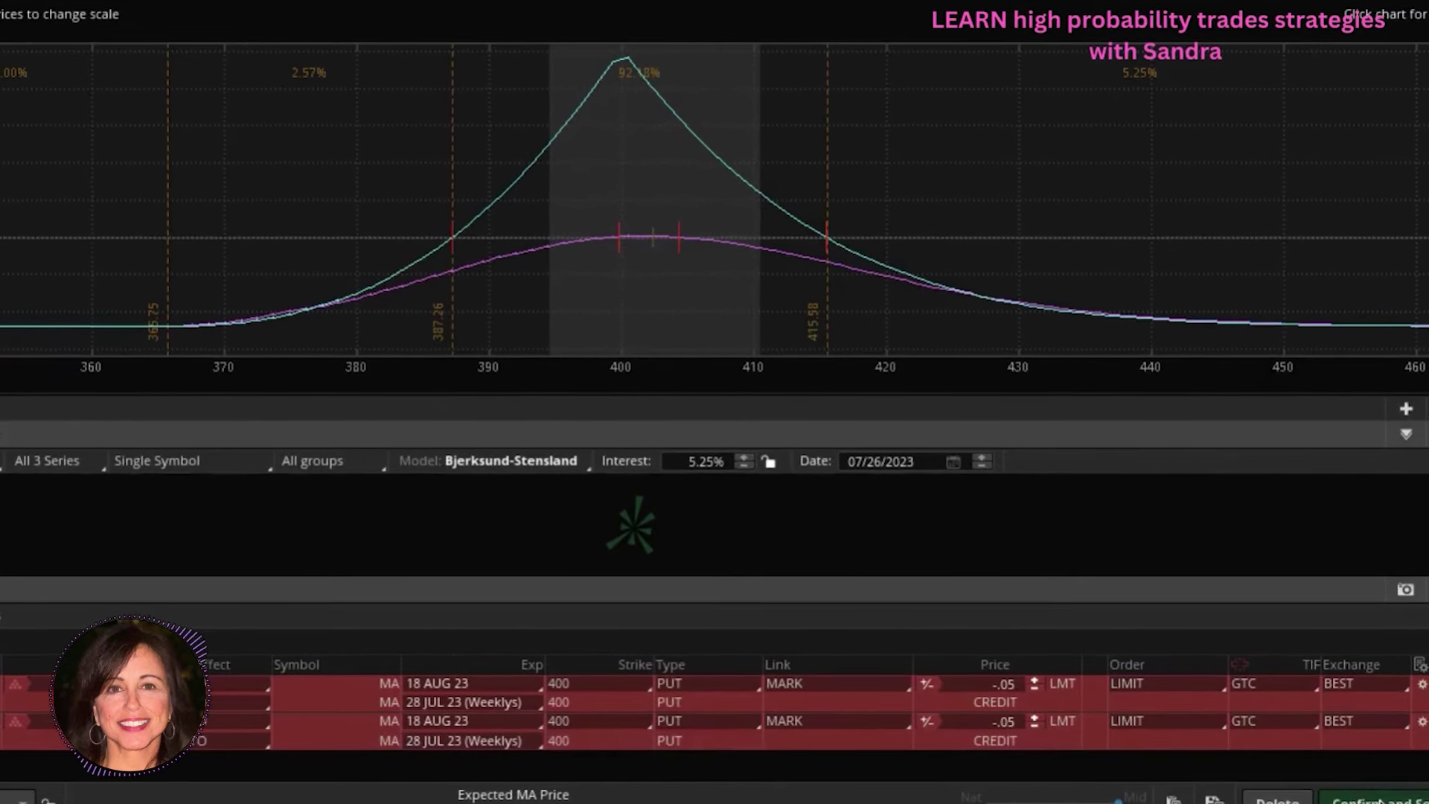
click(1377, 799)
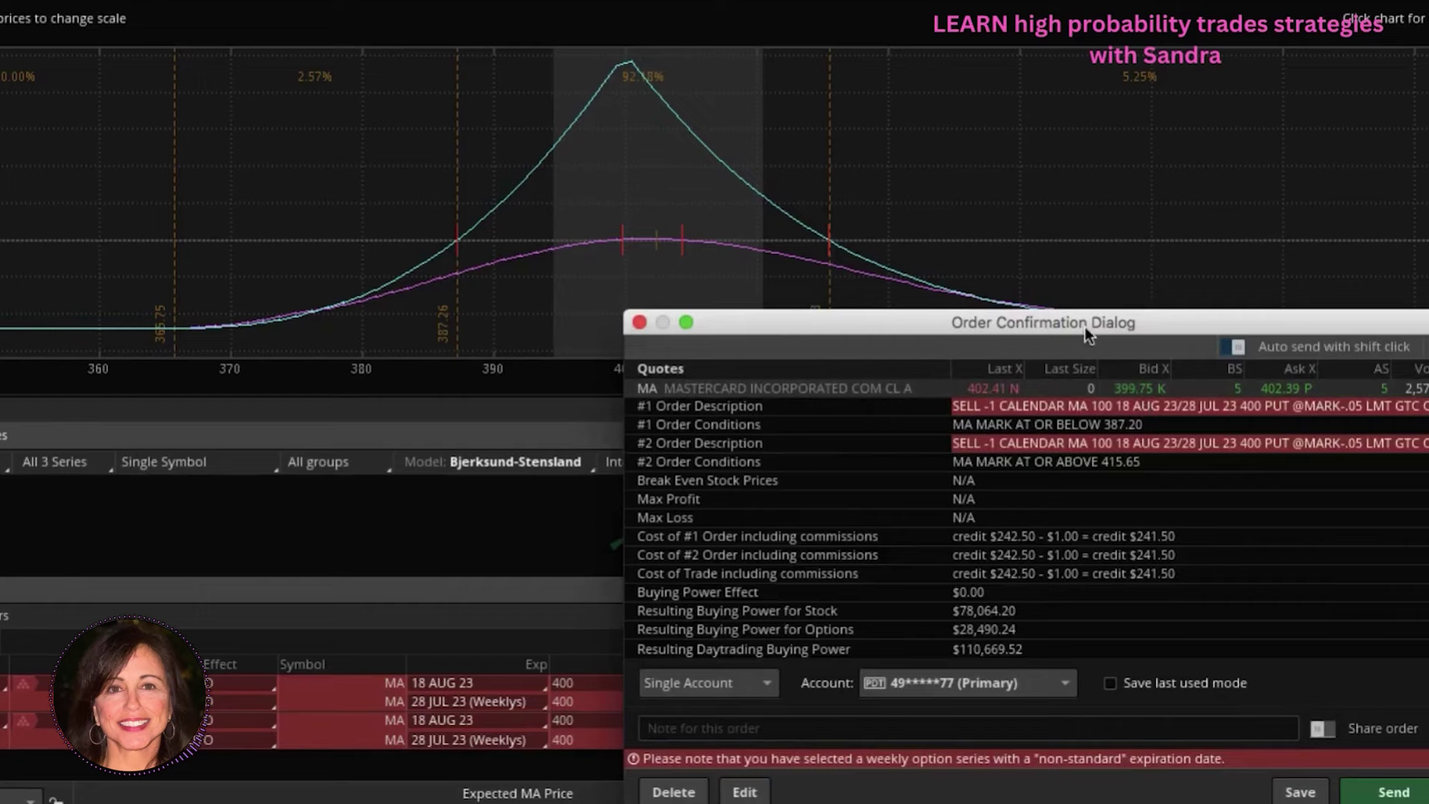
drag(1085, 328, 599, 322)
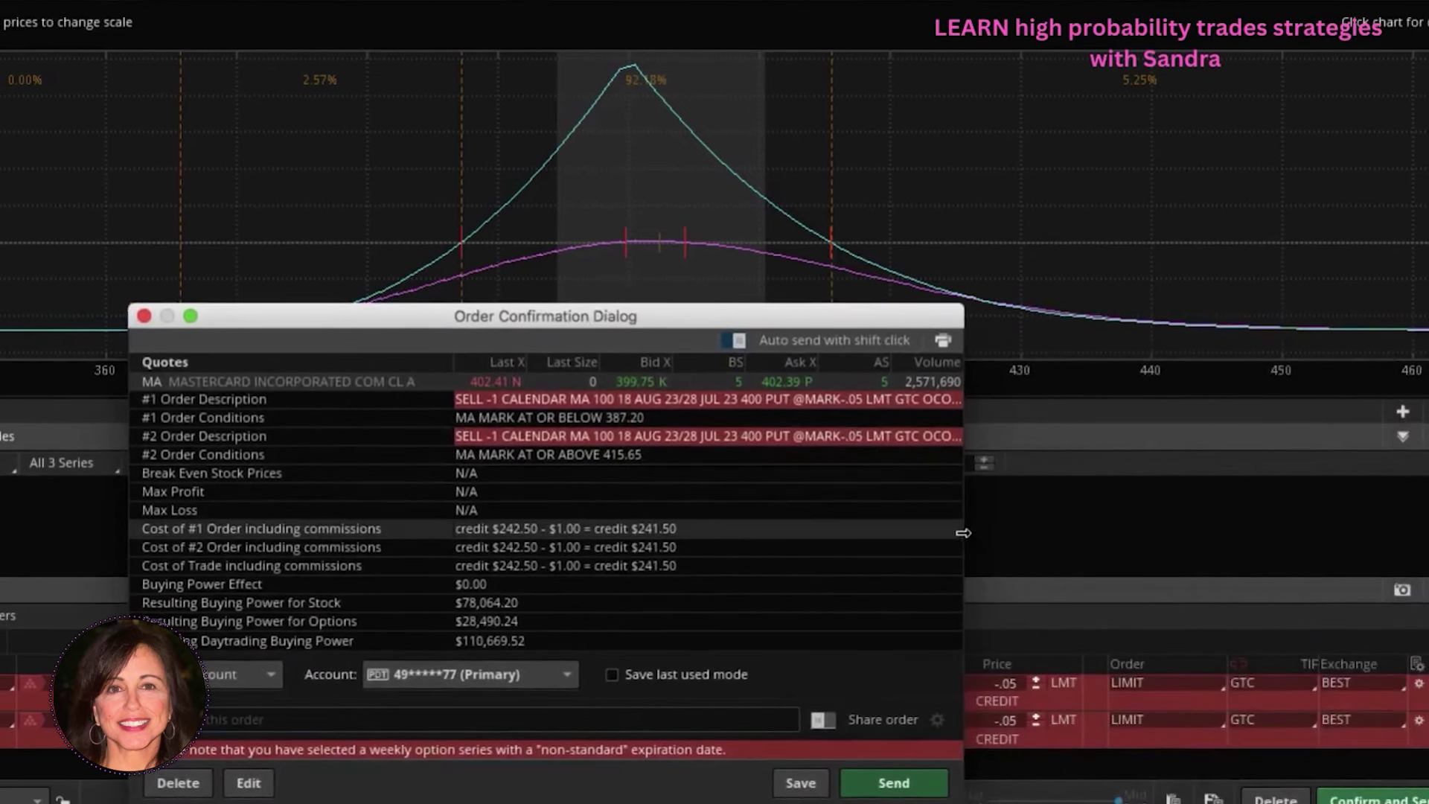
drag(964, 533, 1189, 535)
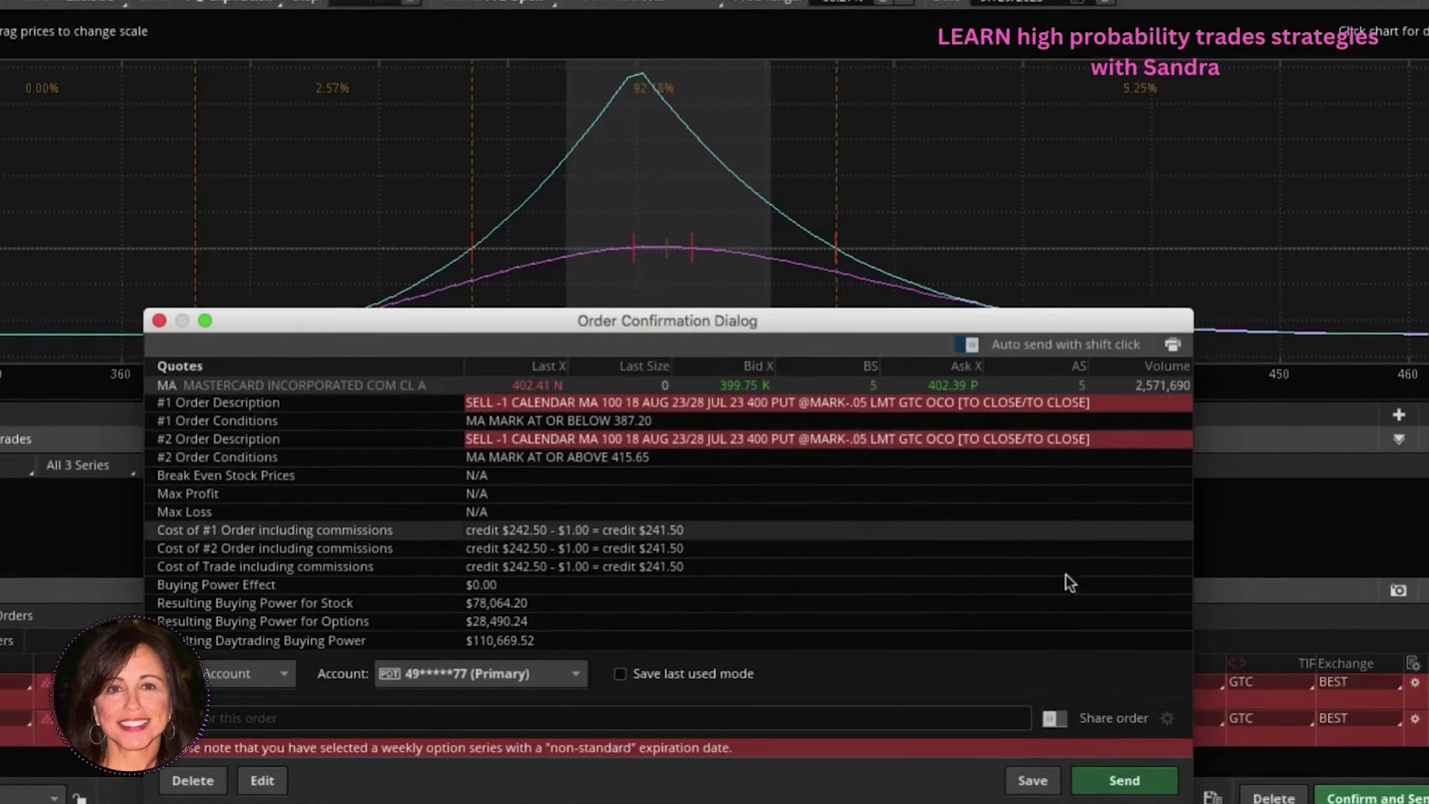
click(1125, 780)
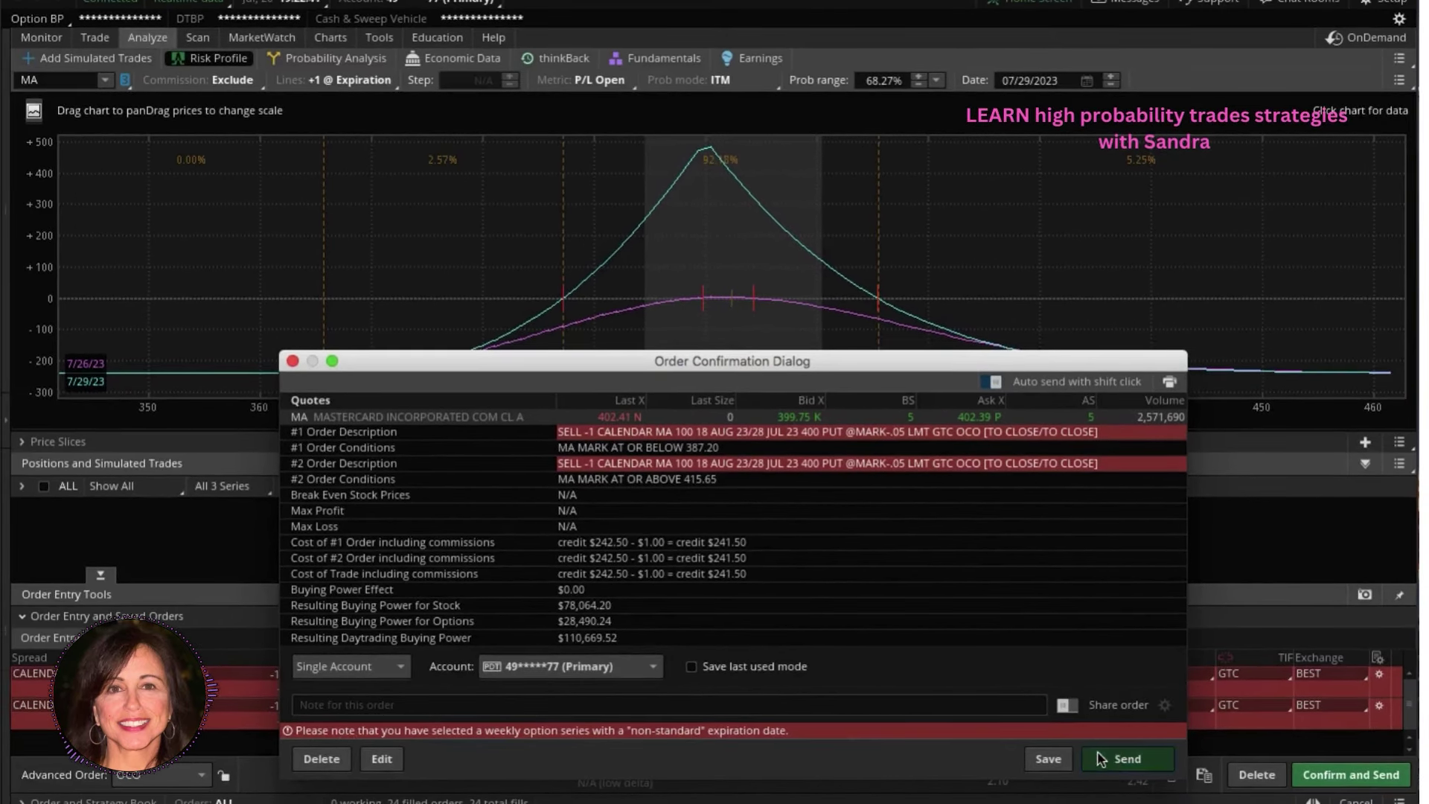
- Send the two OCO calendar closing orders and return to the MA risk profile chart
click(1124, 758)
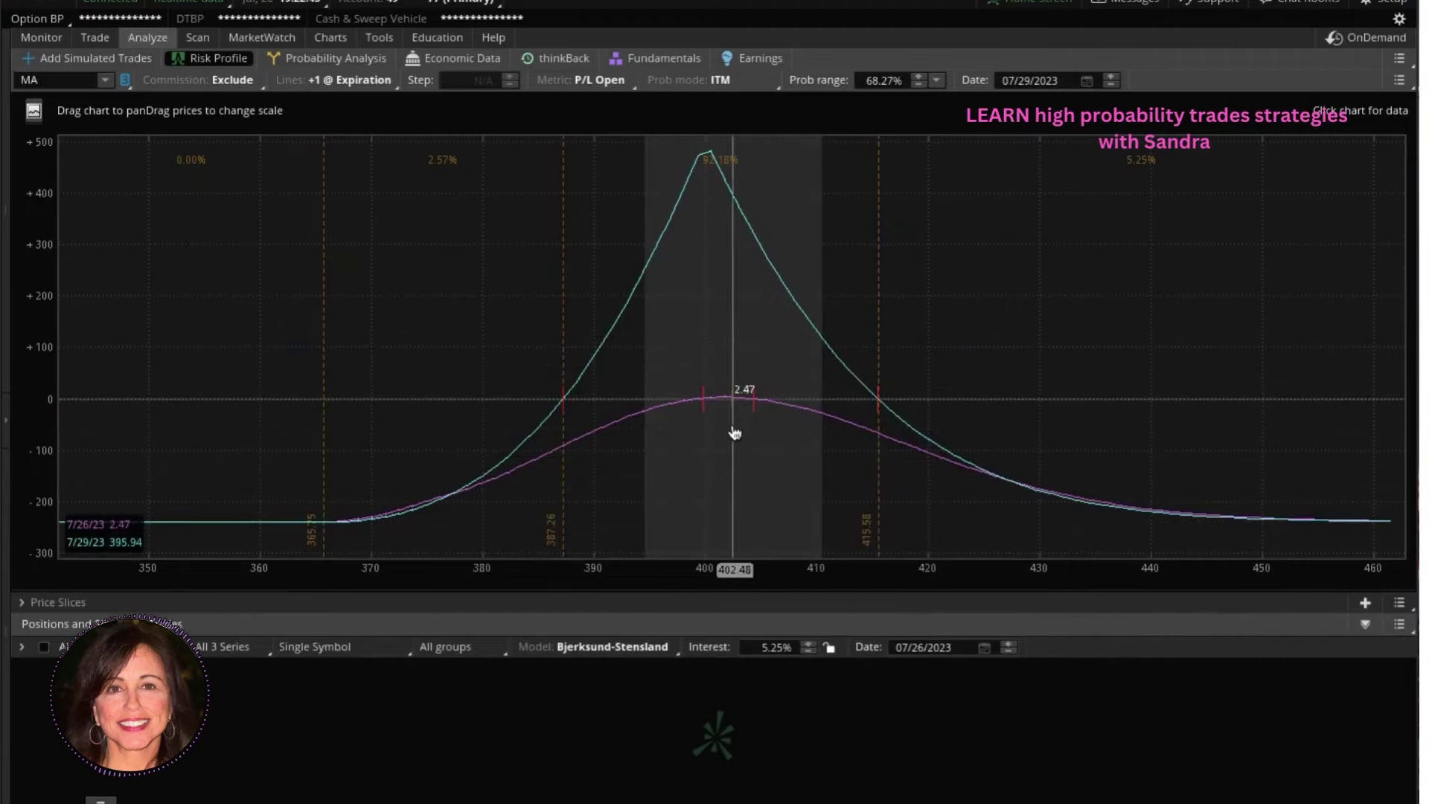